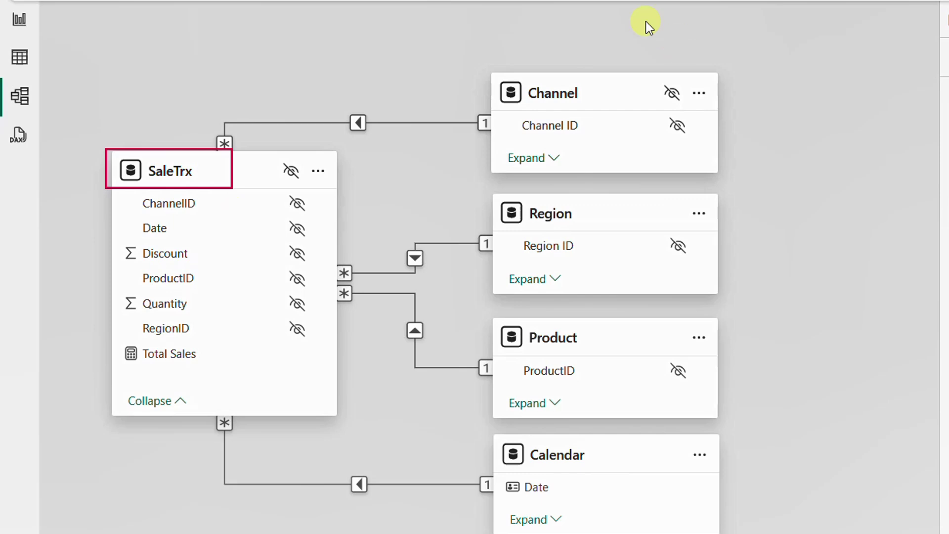
{"action": "mouse_move", "coordinate": [489, 64]}
{"action": "left_mouse_down"}
{"action": "mouse_move", "coordinate": [521, 105]}
{"action": "mouse_move", "coordinate": [584, 107]}
{"action": "left_mouse_up"}
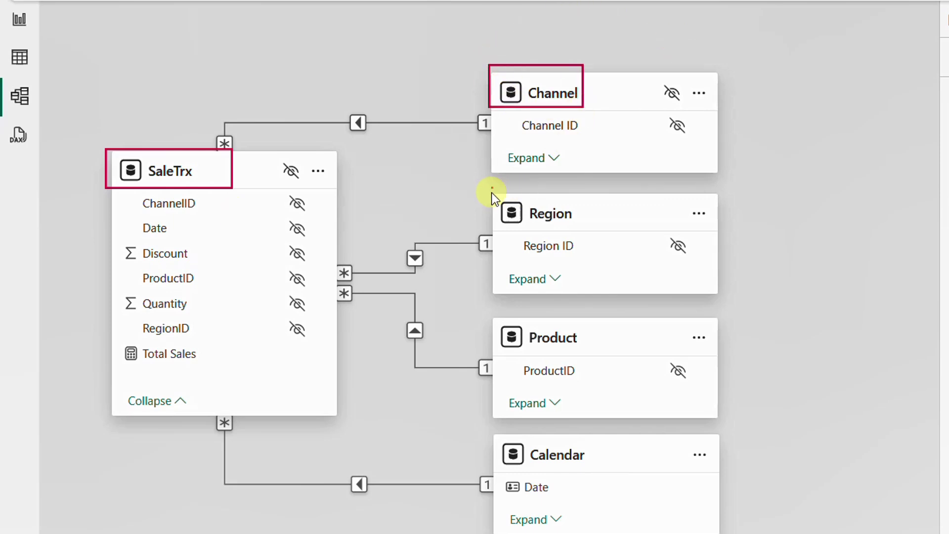
{"action": "left_click_drag", "start_coordinate": [492, 187], "coordinate": [578, 233]}
{"action": "mouse_move", "coordinate": [485, 316]}
{"action": "left_mouse_down"}
{"action": "mouse_move", "coordinate": [563, 360]}
{"action": "mouse_move", "coordinate": [593, 355]}
{"action": "left_mouse_up"}
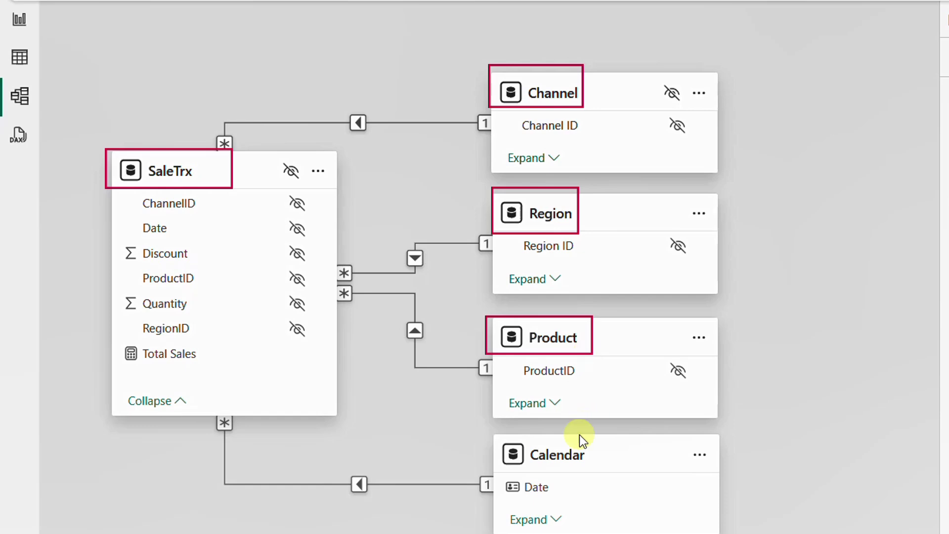
{"action": "left_click_drag", "start_coordinate": [476, 428], "coordinate": [603, 476]}
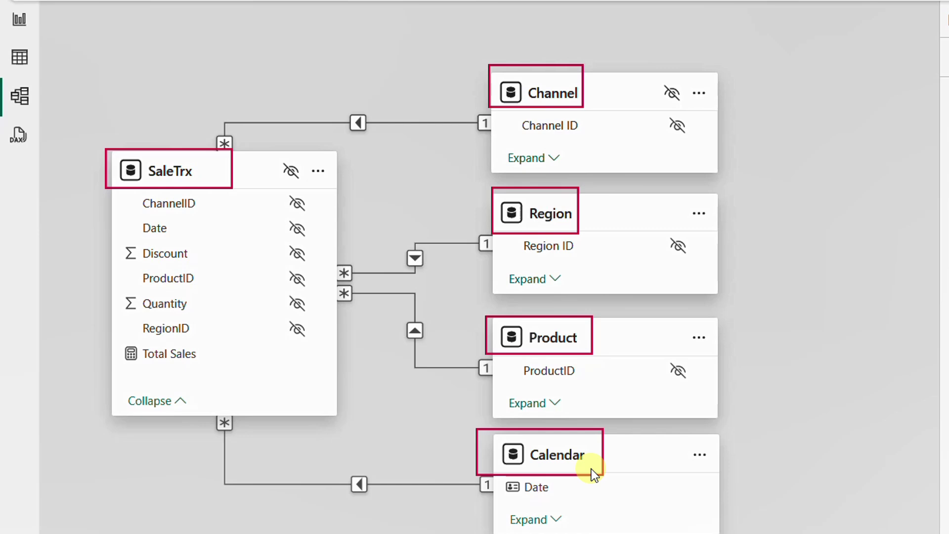
{"action": "mouse_move", "coordinate": [462, 50]}
{"action": "left_mouse_down"}
{"action": "mouse_move", "coordinate": [521, 321]}
{"action": "mouse_move", "coordinate": [615, 493]}
{"action": "mouse_move", "coordinate": [745, 532]}
{"action": "left_mouse_up"}
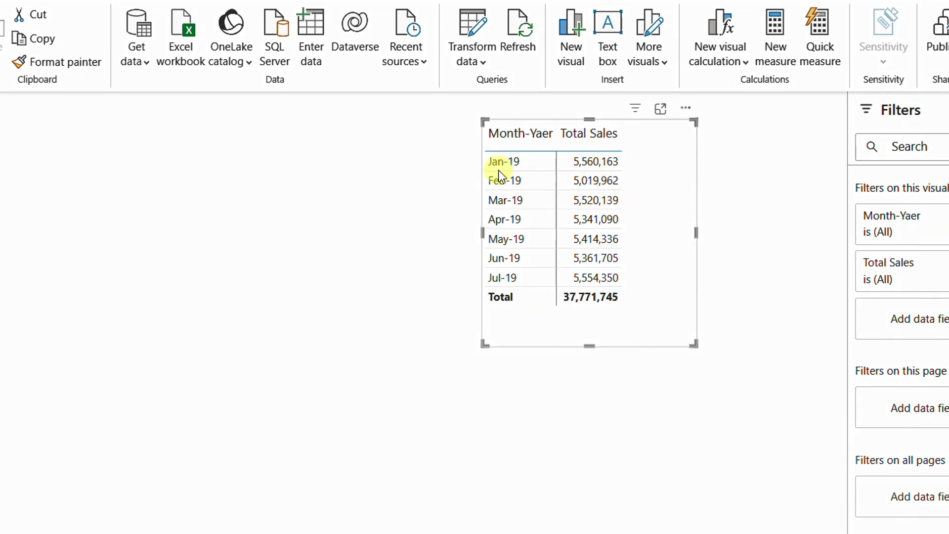
{"action": "mouse_move", "coordinate": [479, 149]}
{"action": "left_mouse_down"}
{"action": "mouse_move", "coordinate": [515, 187]}
{"action": "mouse_move", "coordinate": [544, 290]}
{"action": "left_mouse_up"}
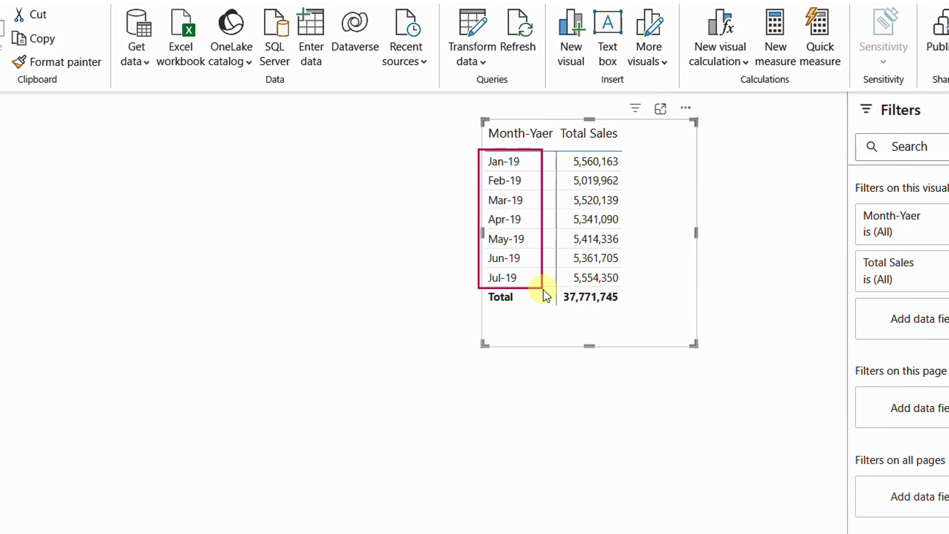
{"action": "mouse_move", "coordinate": [560, 119]}
{"action": "left_mouse_down"}
{"action": "mouse_move", "coordinate": [567, 139]}
{"action": "mouse_move", "coordinate": [621, 144]}
{"action": "left_mouse_up"}
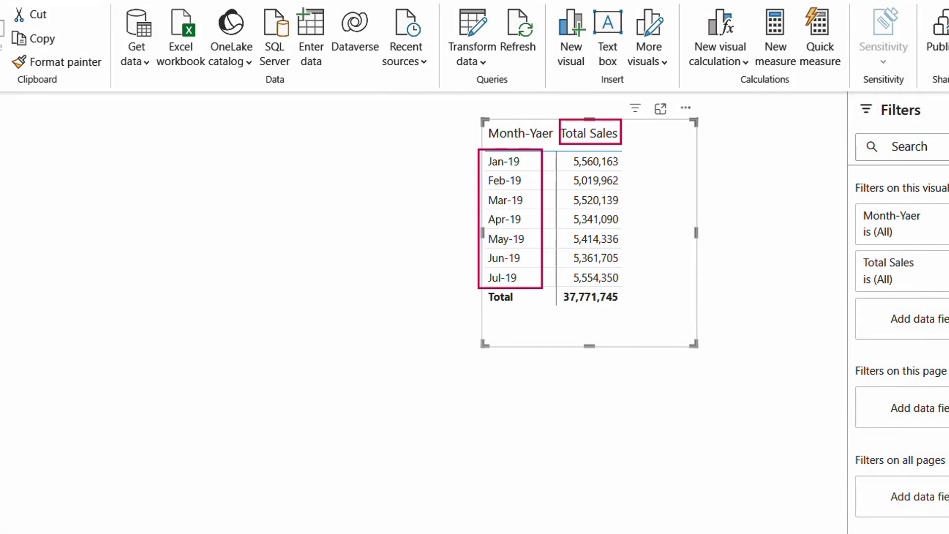
Create the measure Sales YTD = TOTALYTD([Total Sales],'Calendar'[Date]).
{"action": "left_click", "coordinate": [774, 44]}
{"action": "type", "text": "Sales YTD =  "}
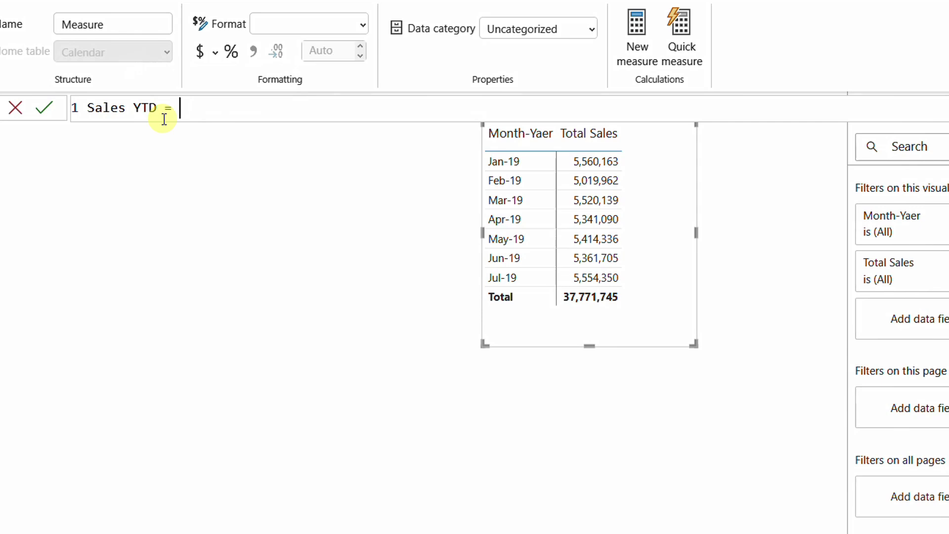
{"action": "type", "text": "TOTALYTD("}
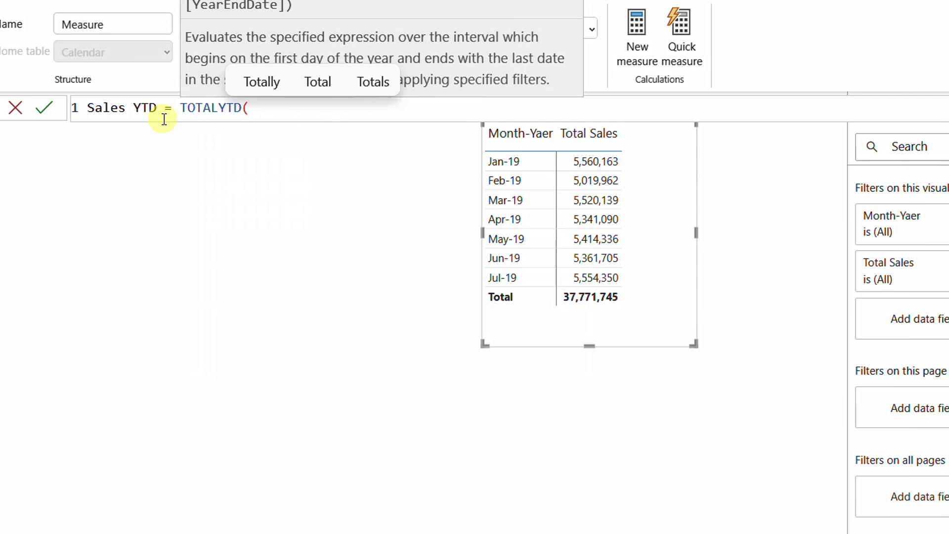
{"action": "type", "text": "["}
{"action": "key", "text": "Tab"}
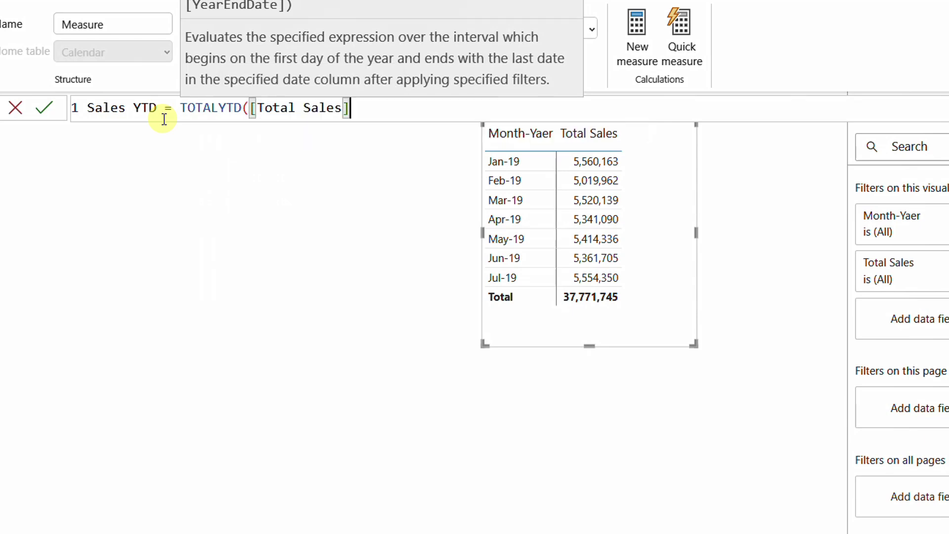
{"action": "type", "text": ","}
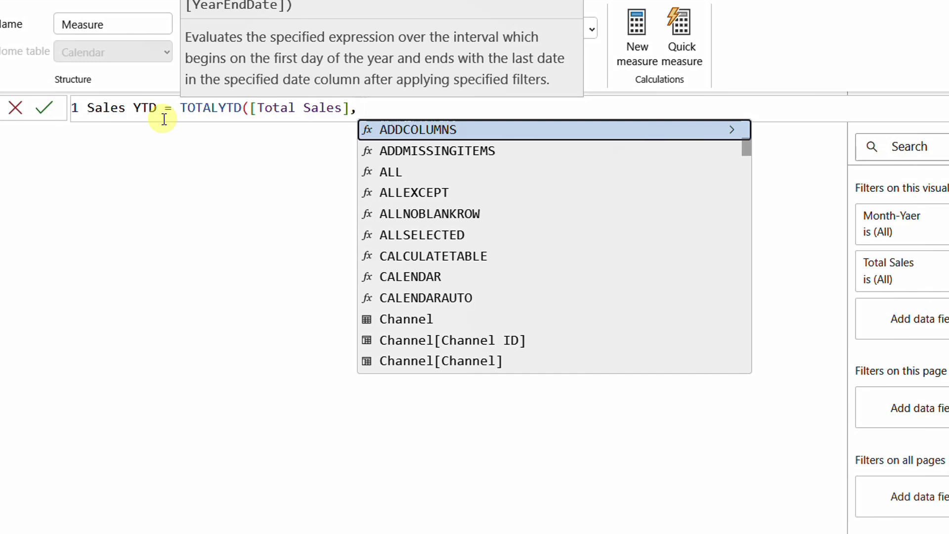
{"action": "type", "text": "cale"}
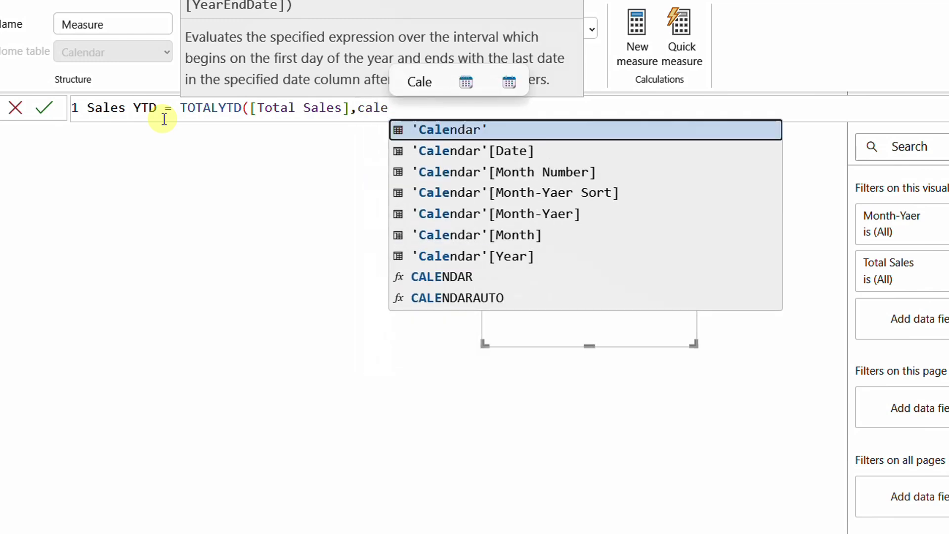
{"action": "key", "text": "Down"}
{"action": "key", "text": "Tab"}
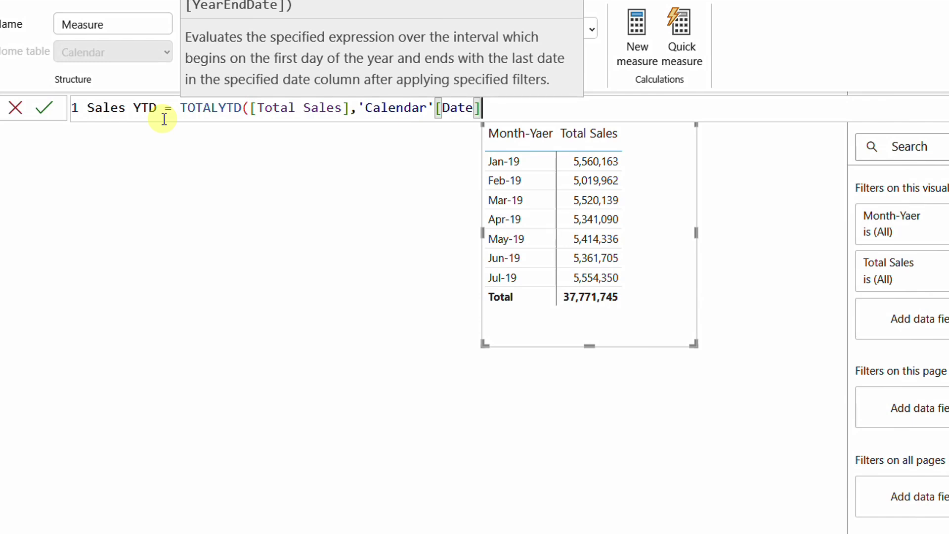
{"action": "type", "text": ")"}
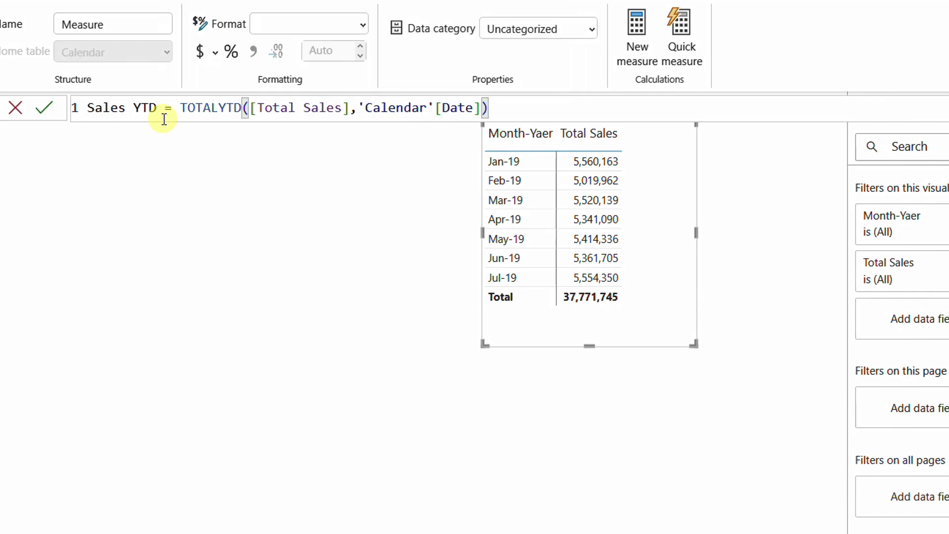
{"action": "left_click", "coordinate": [43, 114]}
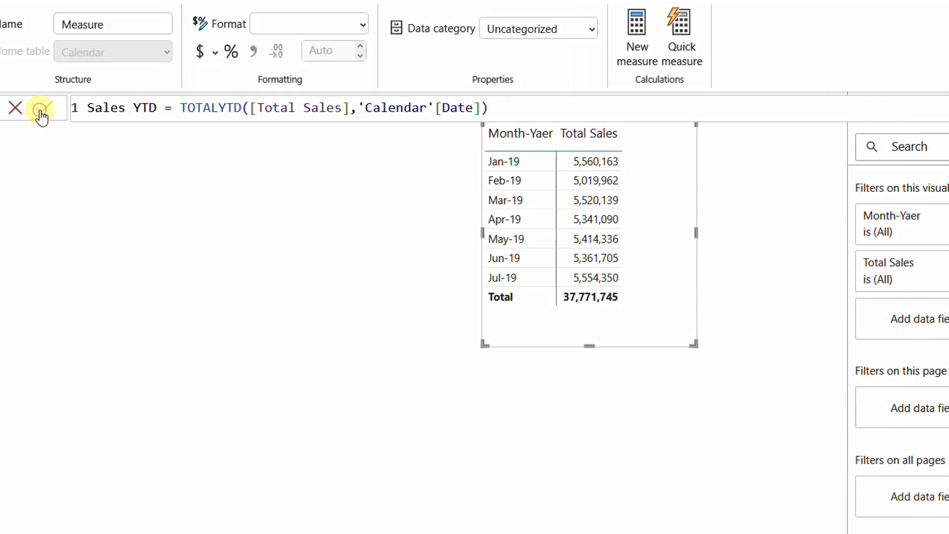
Assign the Sales YTD measure to the SaleTrx home table and format it as a decimal number with 0 decimal places.
{"action": "left_click", "coordinate": [166, 53]}
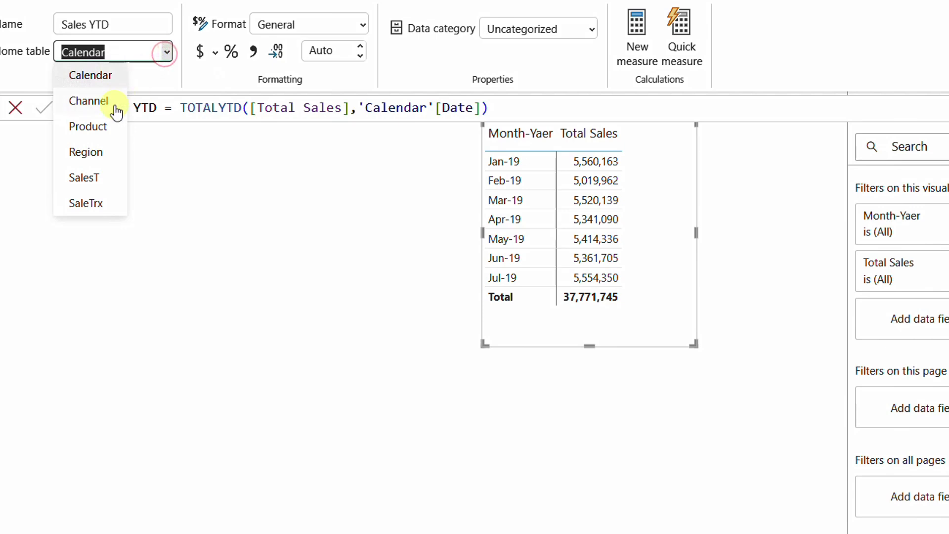
{"action": "left_click", "coordinate": [87, 202]}
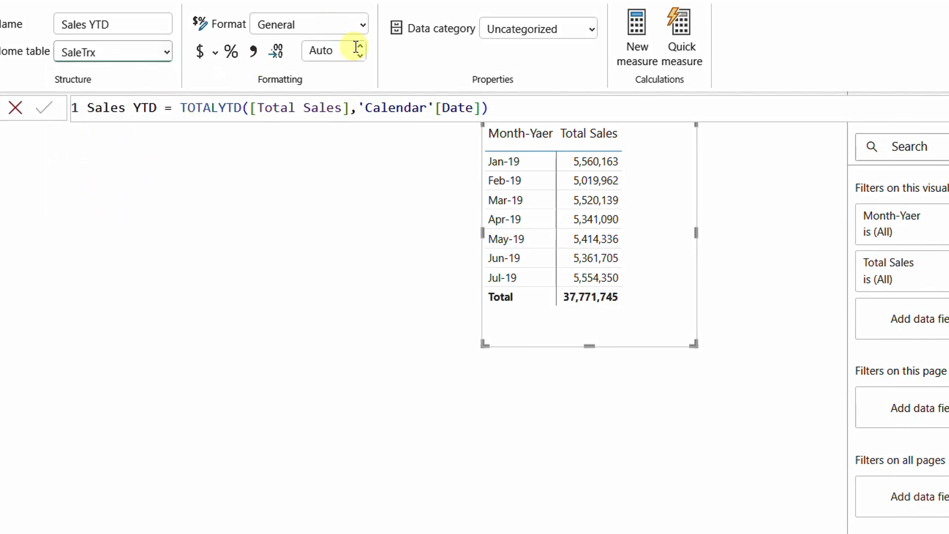
{"action": "left_click", "coordinate": [363, 26]}
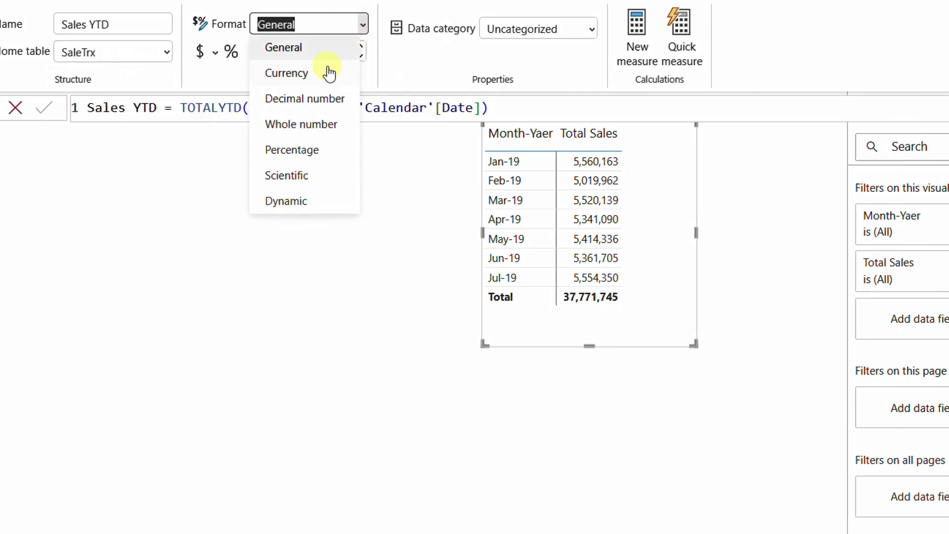
{"action": "left_click", "coordinate": [309, 101]}
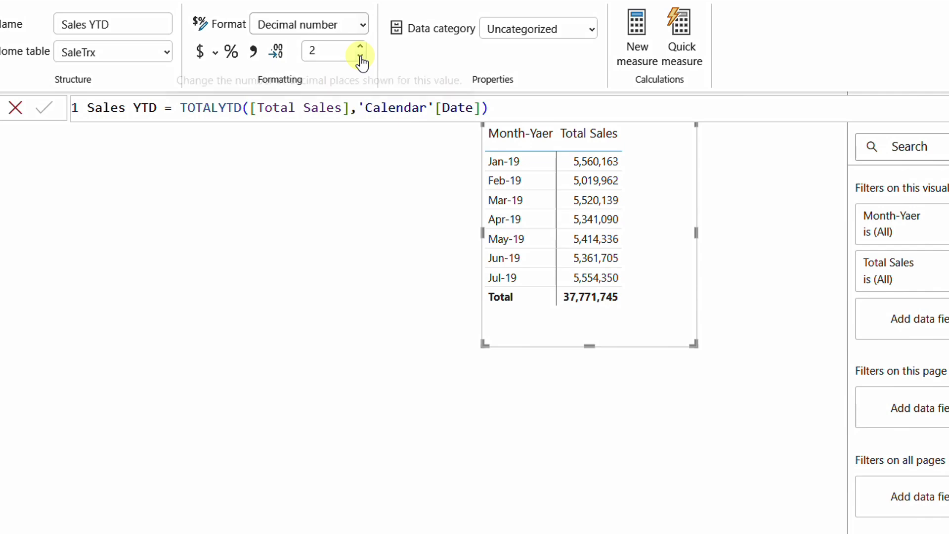
{"action": "left_click", "coordinate": [361, 56]}
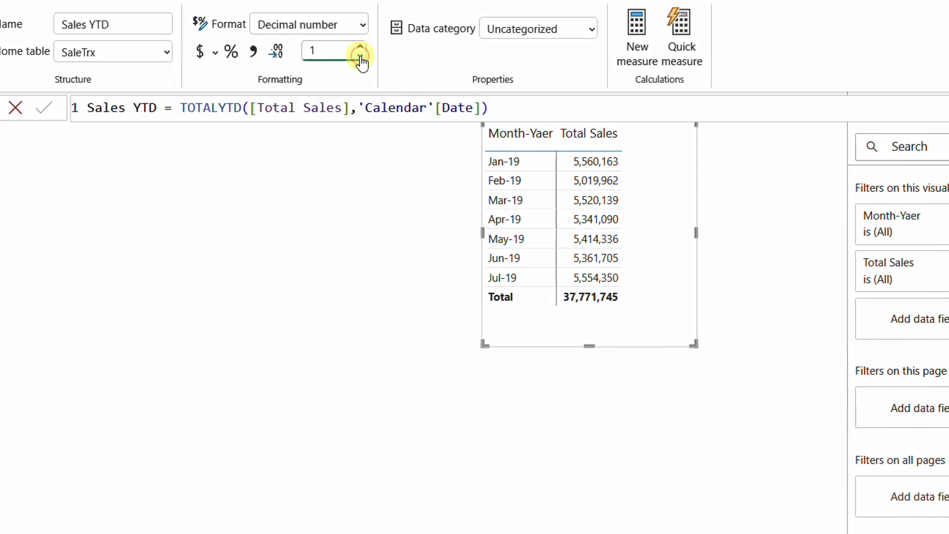
{"action": "left_click", "coordinate": [360, 56]}
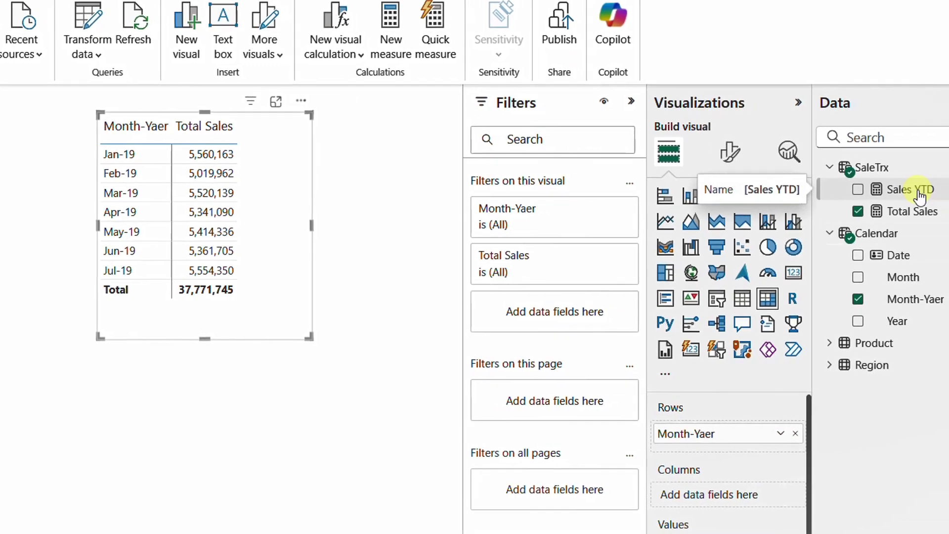
Add Sales YTD to the monthly sales matrix and enlarge the visual to fit all twelve months and the new column.
{"action": "left_click_drag", "start_coordinate": [948, 191], "coordinate": [335, 192]}
{"action": "left_click_drag", "start_coordinate": [261, 192], "coordinate": [250, 191]}
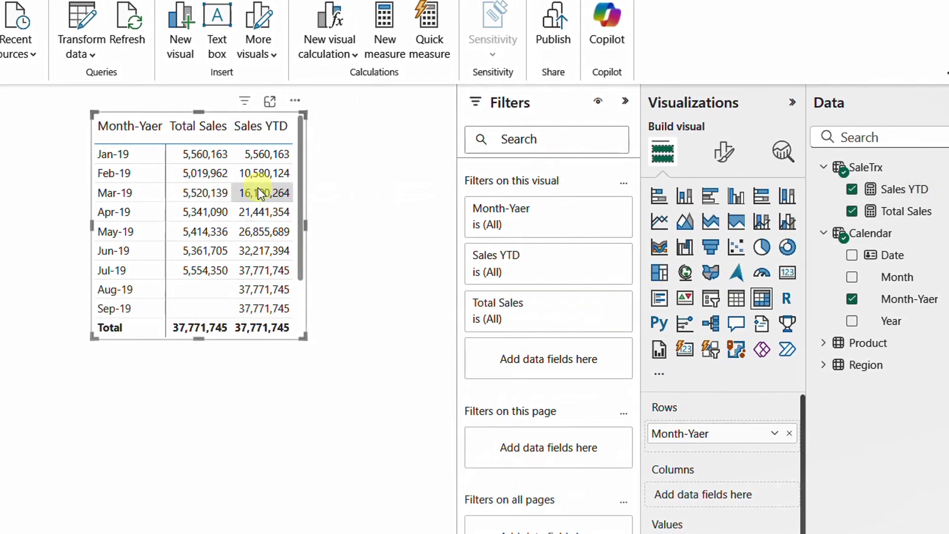
{"action": "left_click_drag", "start_coordinate": [196, 337], "coordinate": [191, 420]}
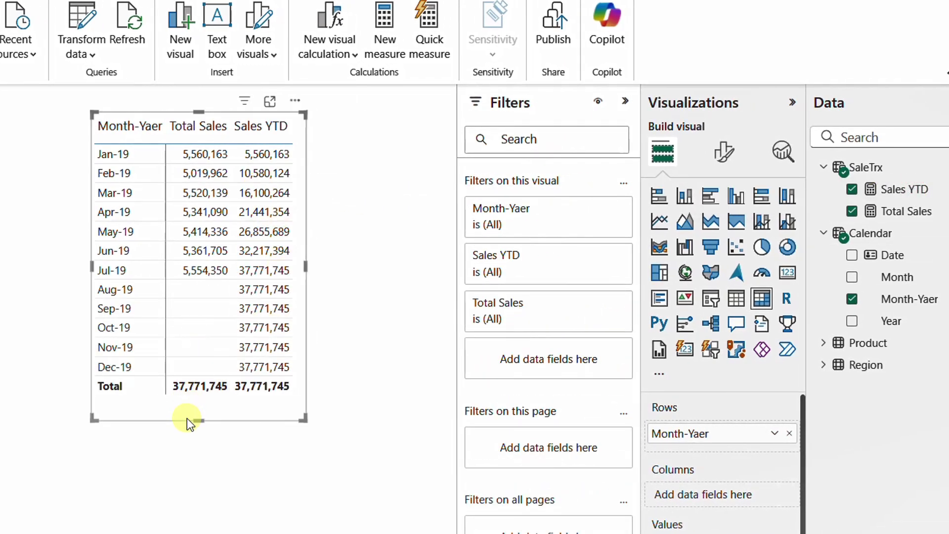
{"action": "left_click_drag", "start_coordinate": [306, 266], "coordinate": [323, 267]}
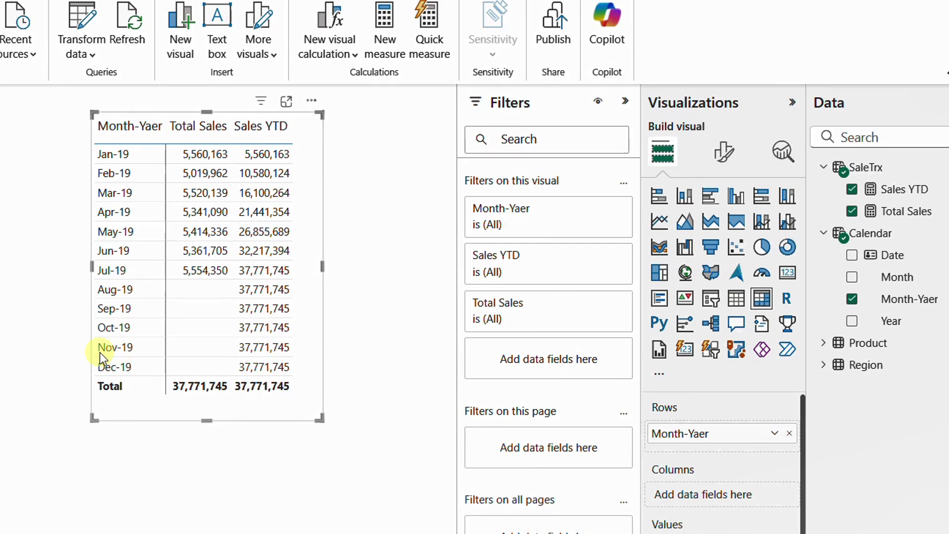
{"action": "left_click_drag", "start_coordinate": [74, 276], "coordinate": [152, 374]}
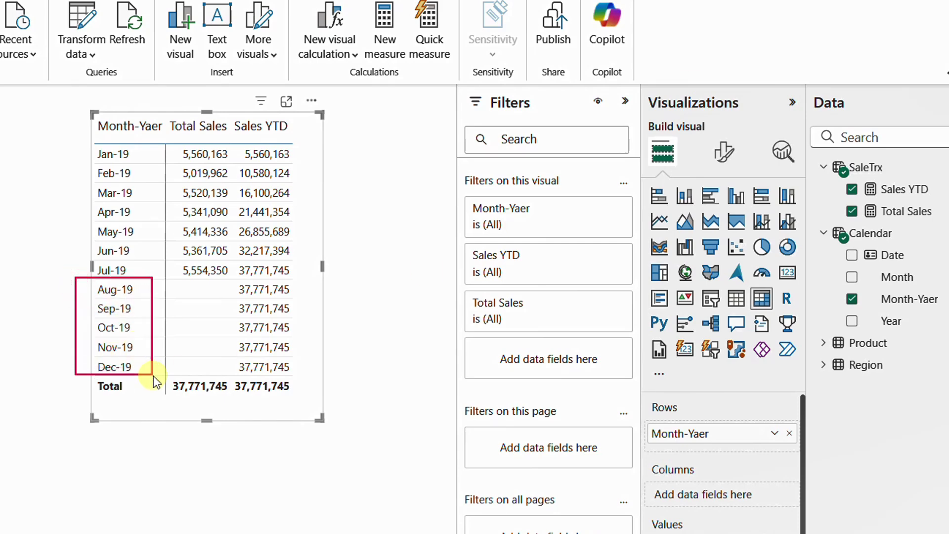
{"action": "left_click_drag", "start_coordinate": [172, 276], "coordinate": [231, 375]}
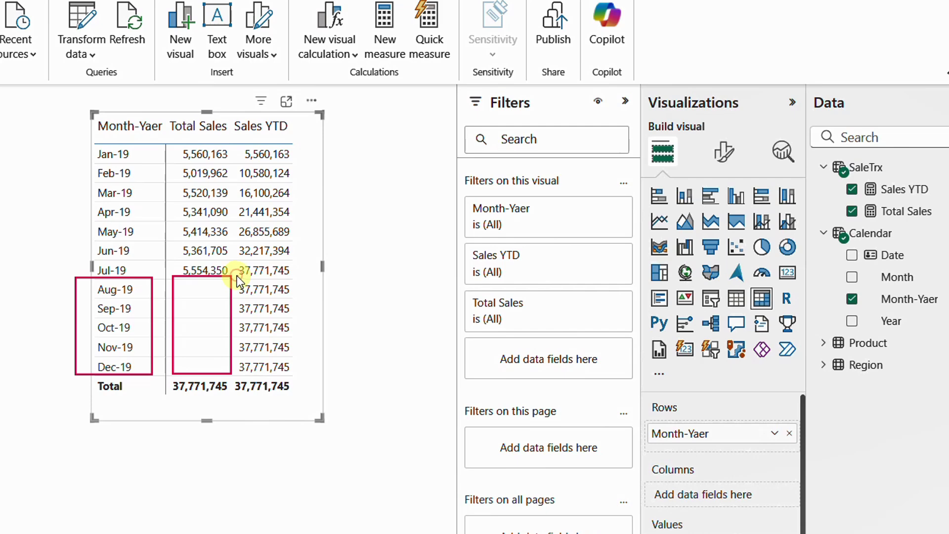
{"action": "mouse_move", "coordinate": [248, 334]}
{"action": "left_mouse_down"}
{"action": "mouse_move", "coordinate": [271, 373]}
{"action": "mouse_move", "coordinate": [298, 375]}
{"action": "left_mouse_up"}
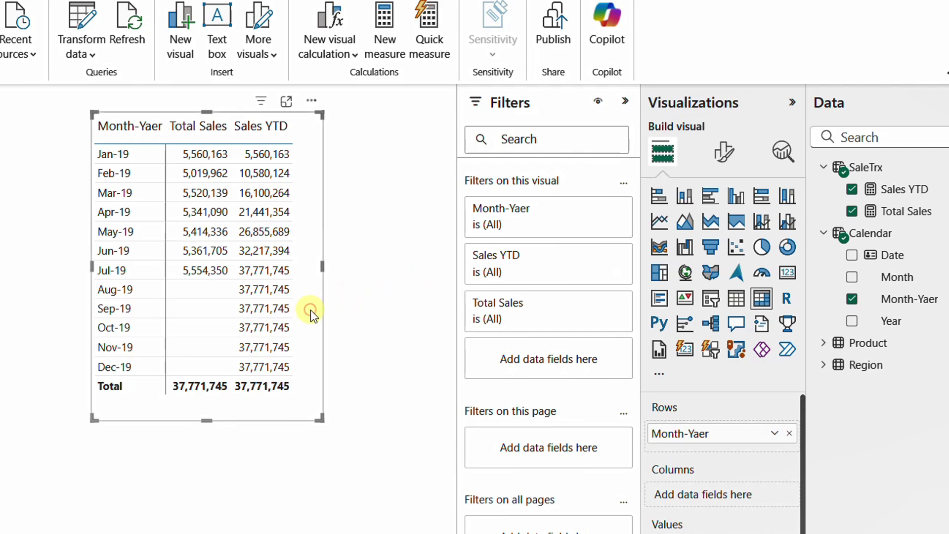
Paste a copy of the monthly sales matrix, place the two side by side, and convert the selected one to a line chart.
{"action": "left_click", "coordinate": [49, 289]}
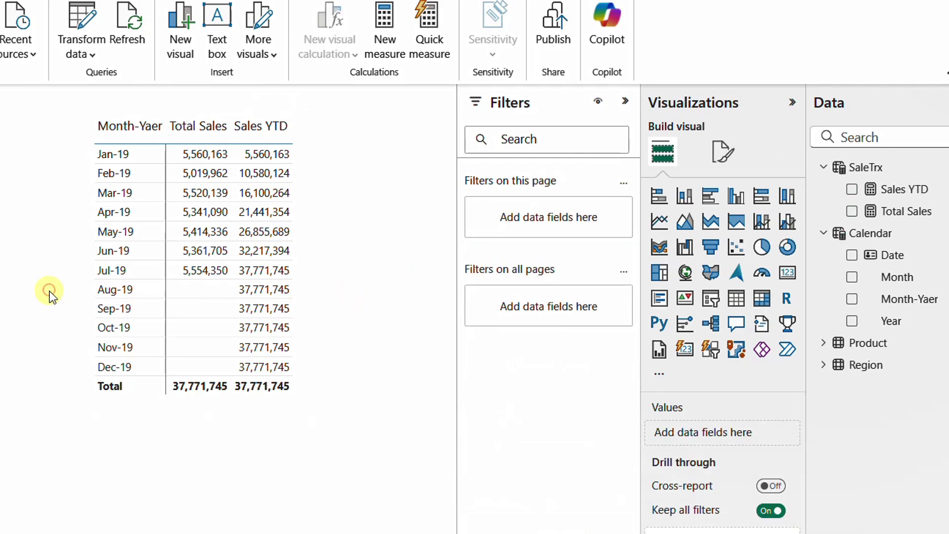
{"action": "key", "text": "ctrl+v"}
{"action": "left_click_drag", "start_coordinate": [238, 399], "coordinate": [0, 406]}
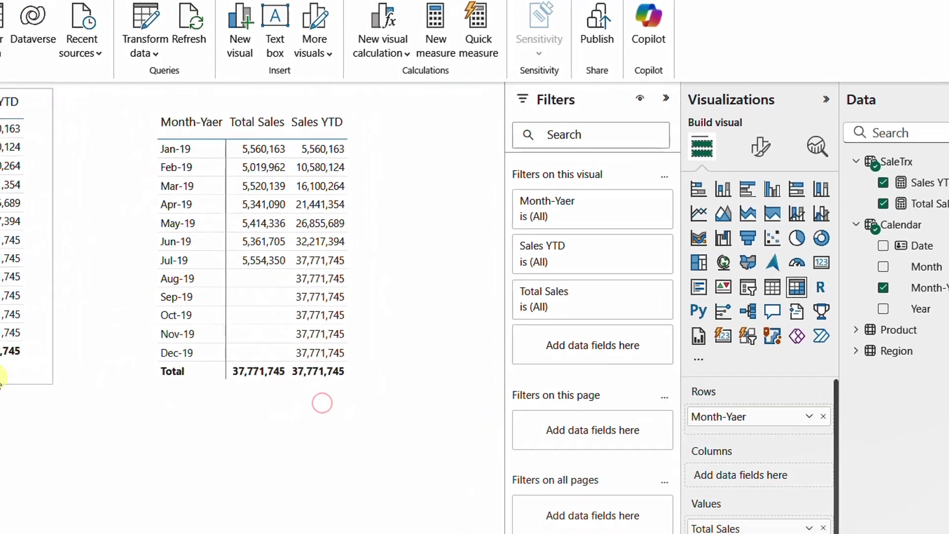
{"action": "left_click_drag", "start_coordinate": [69, 363], "coordinate": [269, 336]}
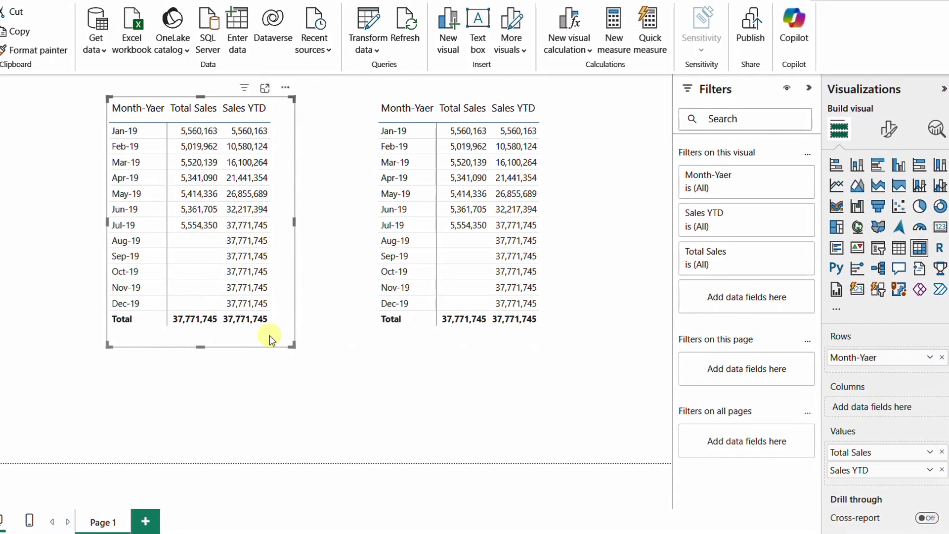
{"action": "left_click", "coordinate": [836, 187]}
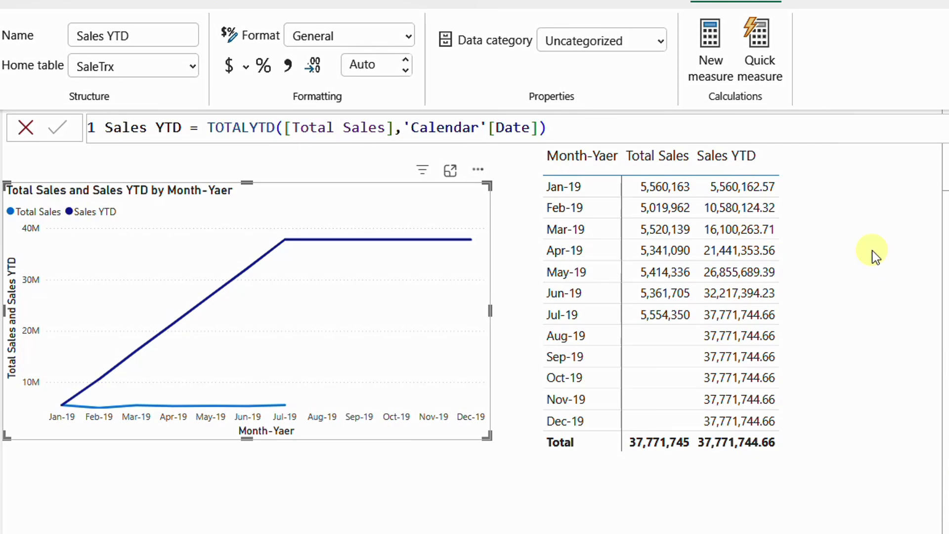
{"action": "mouse_move", "coordinate": [788, 147]}
{"action": "left_mouse_down"}
{"action": "mouse_move", "coordinate": [846, 177]}
{"action": "mouse_move", "coordinate": [876, 177]}
{"action": "left_mouse_up"}
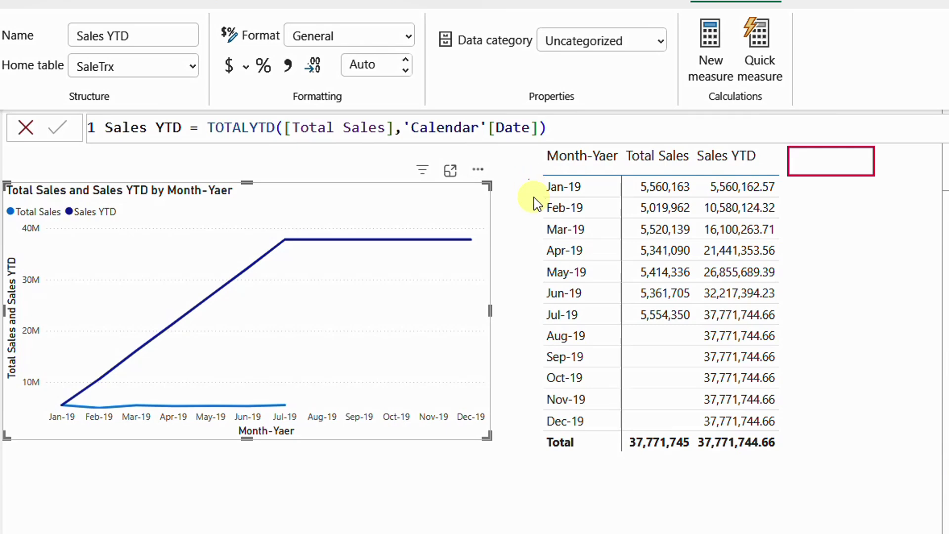
{"action": "left_click_drag", "start_coordinate": [530, 175], "coordinate": [609, 199]}
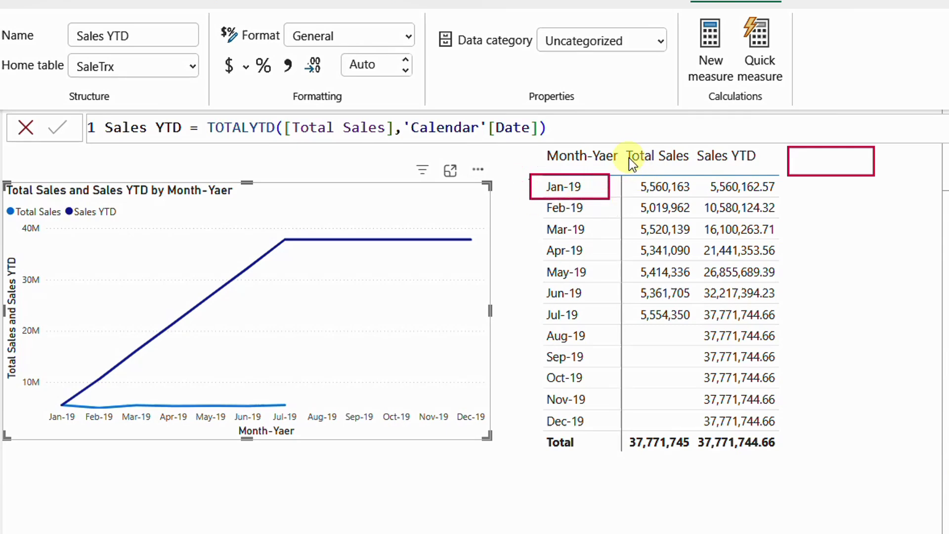
{"action": "mouse_move", "coordinate": [623, 145]}
{"action": "left_mouse_down"}
{"action": "mouse_move", "coordinate": [657, 172]}
{"action": "mouse_move", "coordinate": [699, 172]}
{"action": "left_mouse_up"}
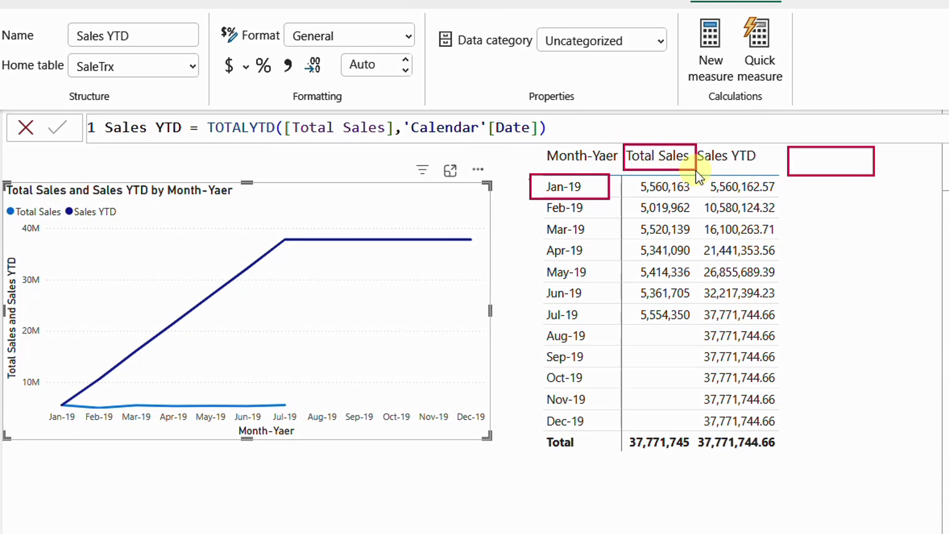
{"action": "left_click_drag", "start_coordinate": [633, 178], "coordinate": [698, 197]}
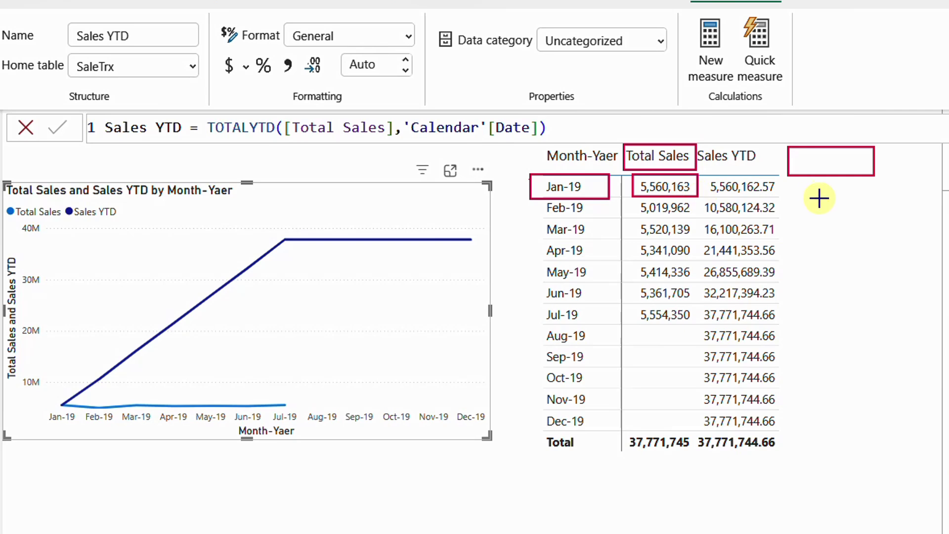
{"action": "mouse_move", "coordinate": [807, 185]}
{"action": "left_mouse_down"}
{"action": "mouse_move", "coordinate": [809, 193]}
{"action": "mouse_move", "coordinate": [855, 179]}
{"action": "left_mouse_up"}
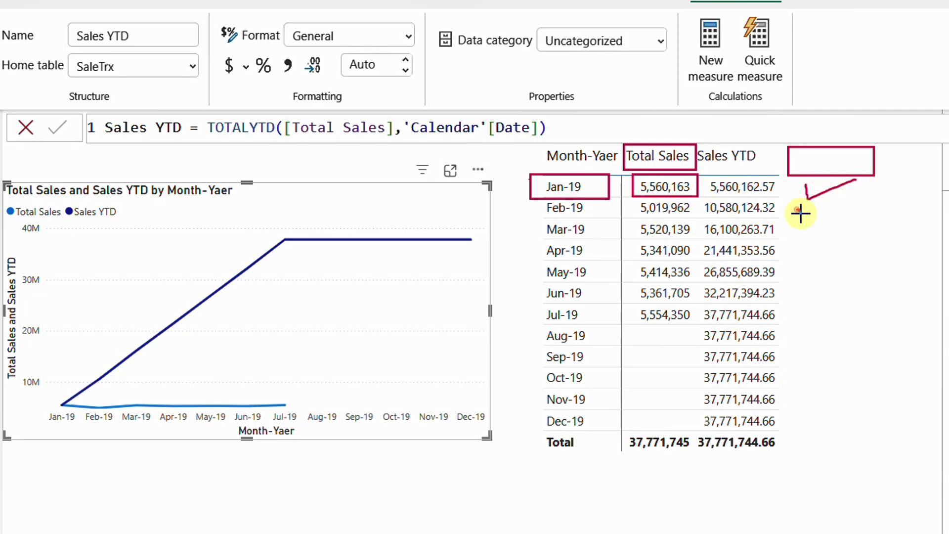
{"action": "mouse_move", "coordinate": [800, 213]}
{"action": "left_mouse_down"}
{"action": "mouse_move", "coordinate": [839, 203]}
{"action": "mouse_move", "coordinate": [807, 230]}
{"action": "mouse_move", "coordinate": [836, 229]}
{"action": "left_mouse_up"}
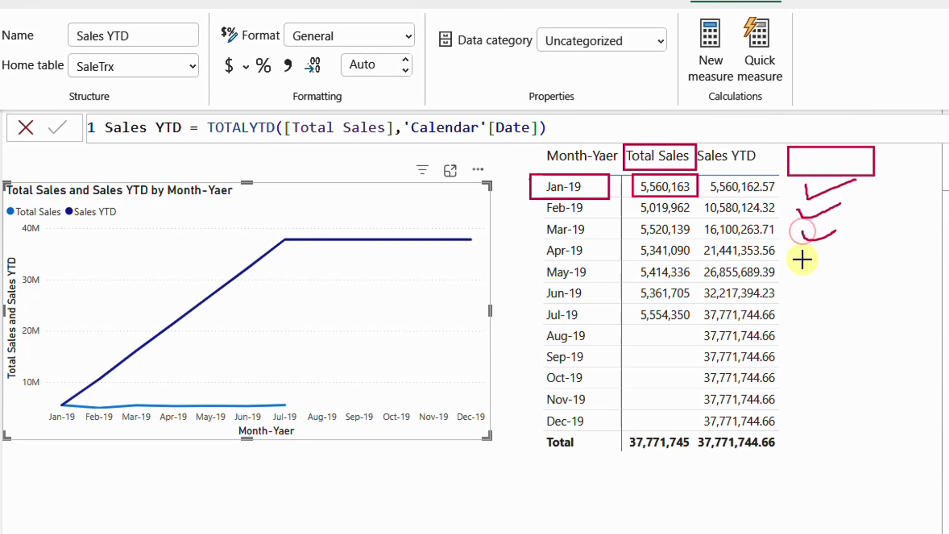
{"action": "left_click_drag", "start_coordinate": [802, 260], "coordinate": [839, 263]}
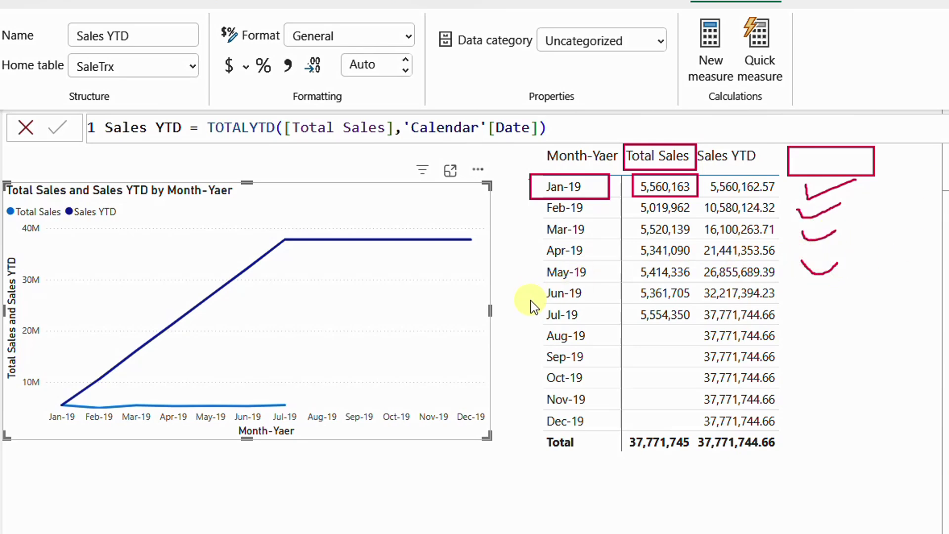
{"action": "mouse_move", "coordinate": [538, 324]}
{"action": "left_mouse_down"}
{"action": "mouse_move", "coordinate": [605, 347]}
{"action": "mouse_move", "coordinate": [694, 349]}
{"action": "left_mouse_up"}
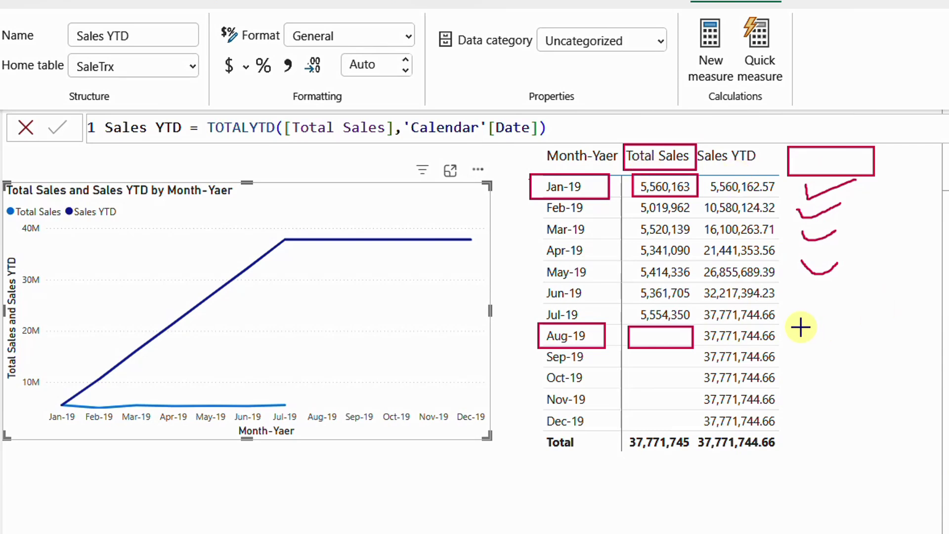
{"action": "mouse_move", "coordinate": [801, 327]}
{"action": "left_mouse_down"}
{"action": "mouse_move", "coordinate": [840, 343]}
{"action": "mouse_move", "coordinate": [805, 350]}
{"action": "left_mouse_up"}
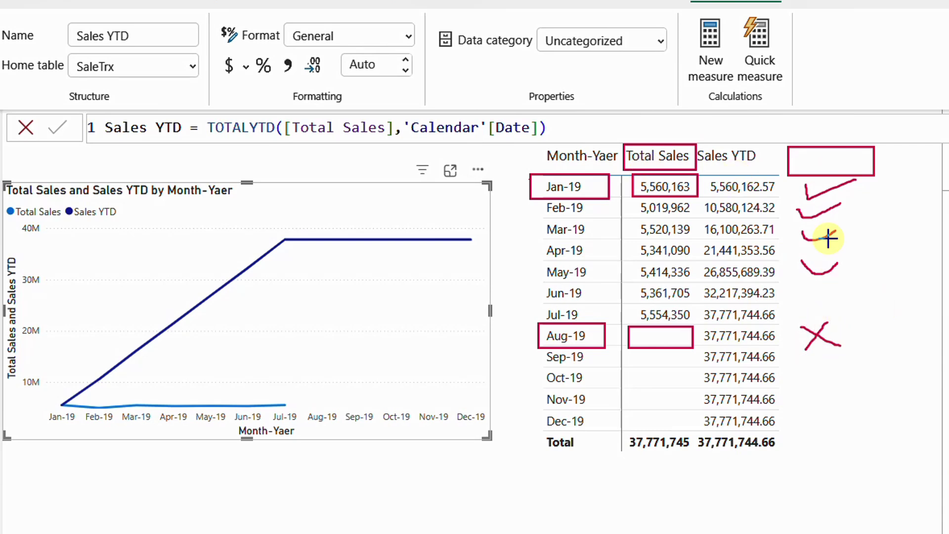
{"action": "mouse_move", "coordinate": [798, 360]}
{"action": "left_mouse_down"}
{"action": "mouse_move", "coordinate": [829, 371]}
{"action": "mouse_move", "coordinate": [825, 357]}
{"action": "mouse_move", "coordinate": [813, 378]}
{"action": "left_mouse_up"}
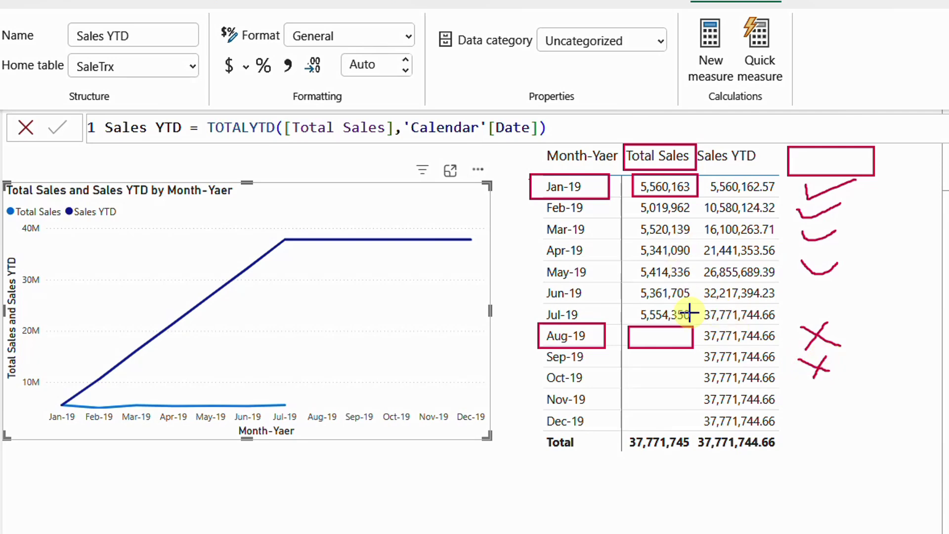
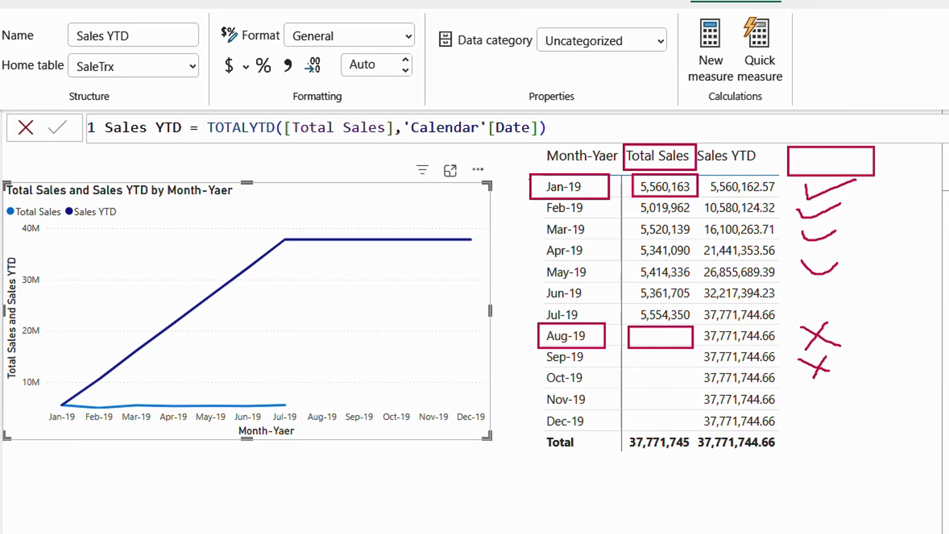
{"action": "key", "text": "Escape"}
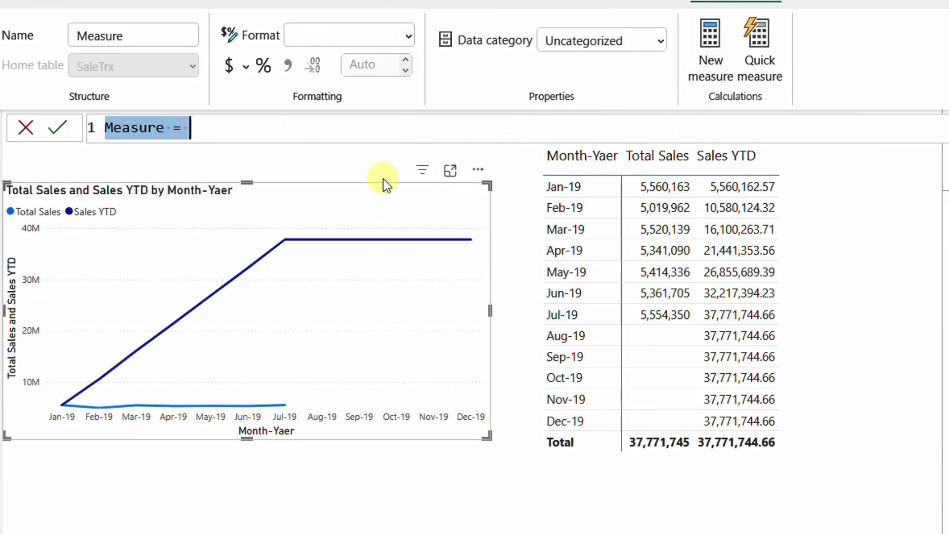
Create the measure SalesBlank = ISBLANK([Total Sales]) and add it to the monthly sales matrix.
{"action": "type", "text": "SalesBlank = "}
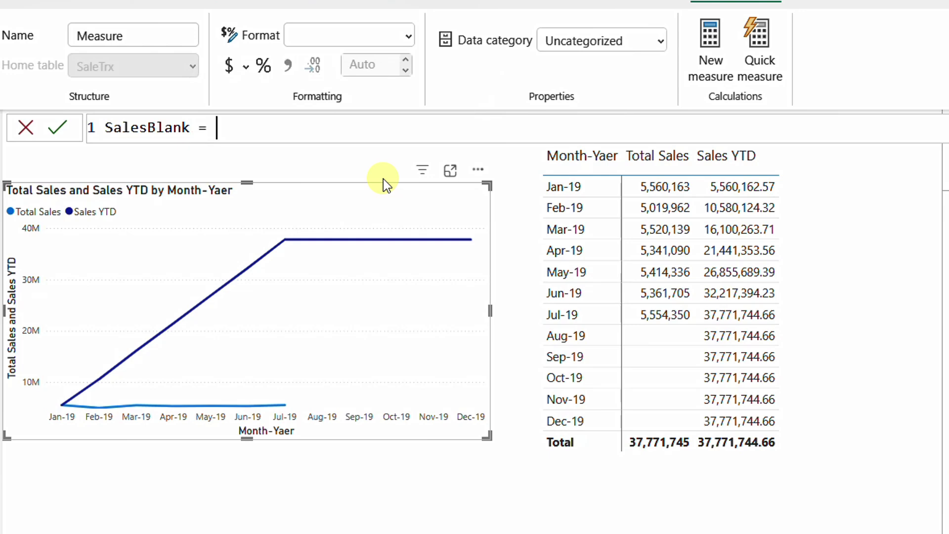
{"action": "type", "text": "Is"}
{"action": "left_click", "coordinate": [383, 179]}
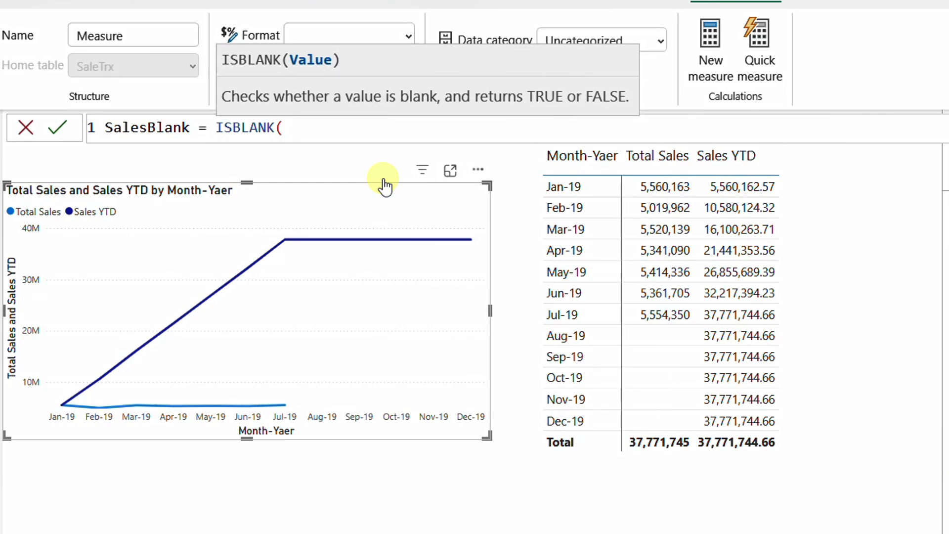
{"action": "type", "text": "["}
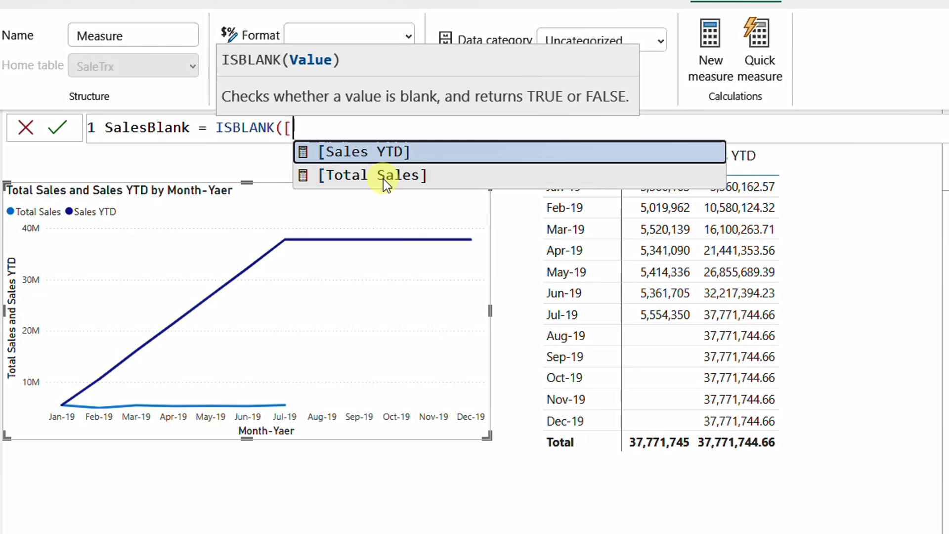
{"action": "left_click", "coordinate": [383, 179]}
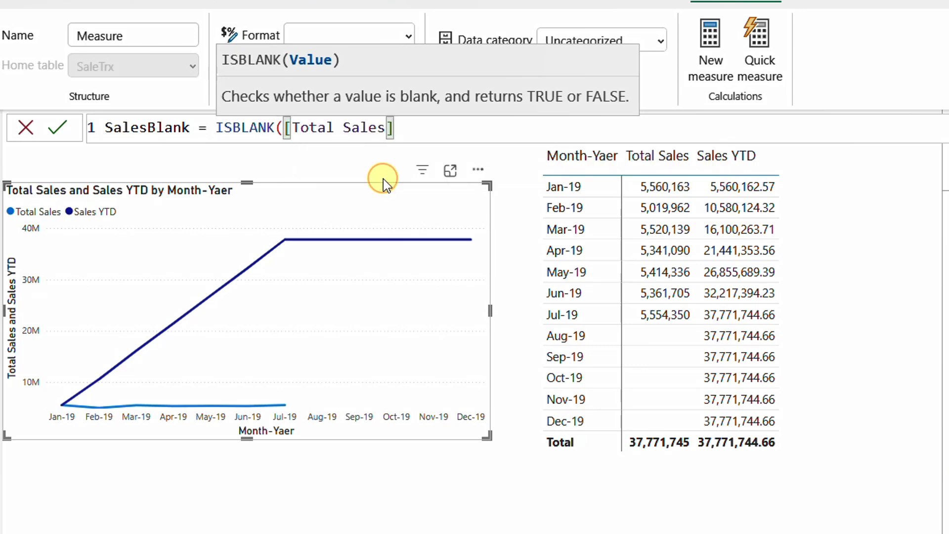
{"action": "type", "text": ")"}
{"action": "left_click", "coordinate": [57, 128]}
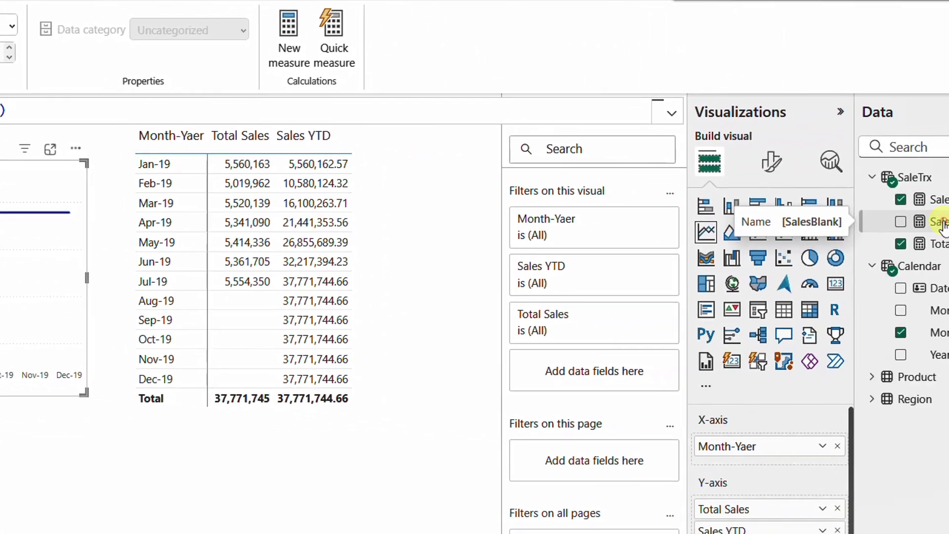
{"action": "left_click_drag", "start_coordinate": [941, 225], "coordinate": [372, 274]}
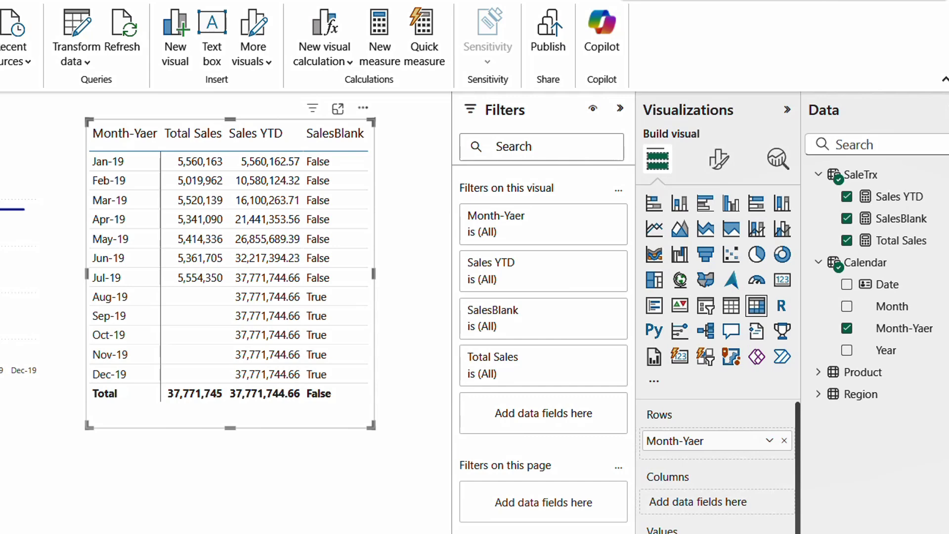
{"action": "mouse_move", "coordinate": [305, 152]}
{"action": "left_mouse_down"}
{"action": "mouse_move", "coordinate": [334, 286]}
{"action": "mouse_move", "coordinate": [316, 297]}
{"action": "mouse_move", "coordinate": [311, 329]}
{"action": "mouse_move", "coordinate": [335, 377]}
{"action": "left_mouse_up"}
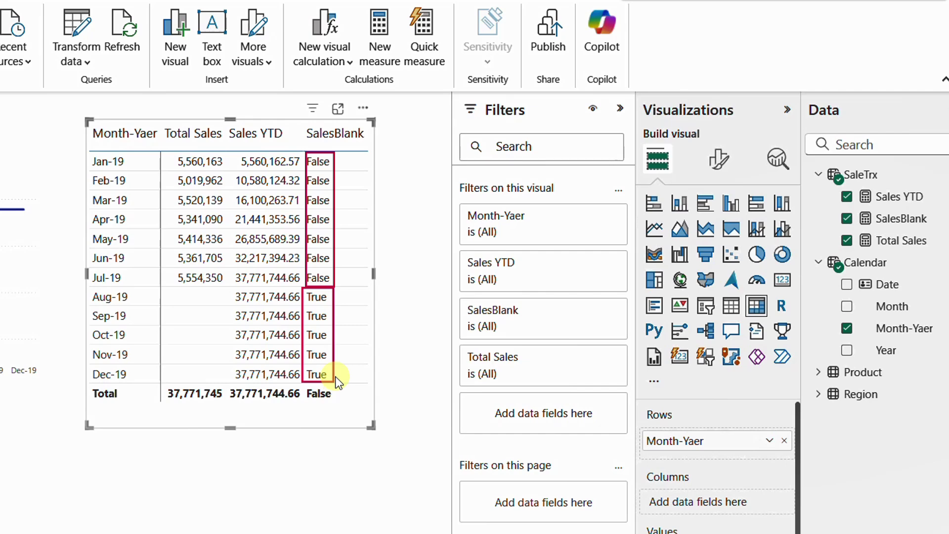
{"action": "mouse_move", "coordinate": [346, 163]}
{"action": "left_mouse_down"}
{"action": "mouse_move", "coordinate": [357, 171]}
{"action": "mouse_move", "coordinate": [354, 188]}
{"action": "mouse_move", "coordinate": [371, 180]}
{"action": "left_mouse_up"}
{"action": "mouse_move", "coordinate": [348, 295]}
{"action": "left_mouse_down"}
{"action": "mouse_move", "coordinate": [360, 308]}
{"action": "mouse_move", "coordinate": [349, 308]}
{"action": "mouse_move", "coordinate": [352, 333]}
{"action": "left_mouse_up"}
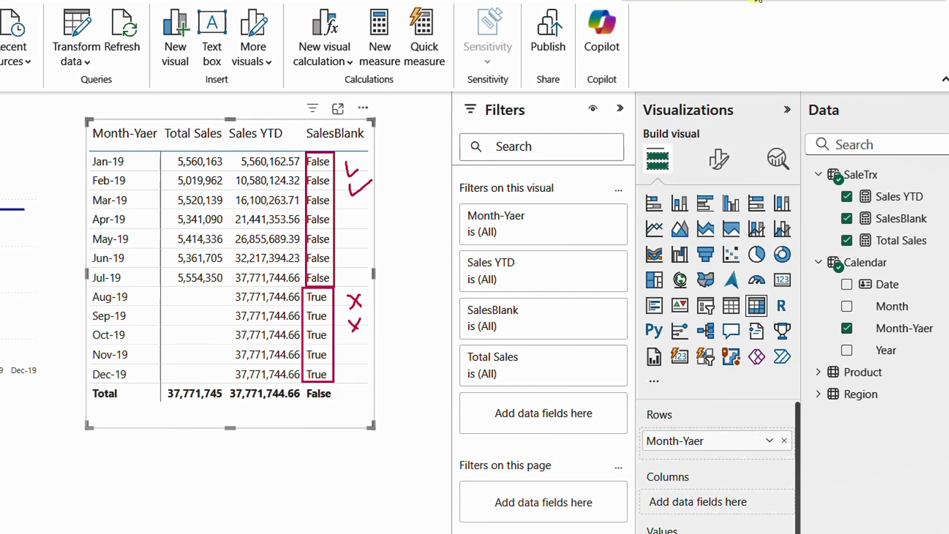
{"action": "key", "text": "Escape"}
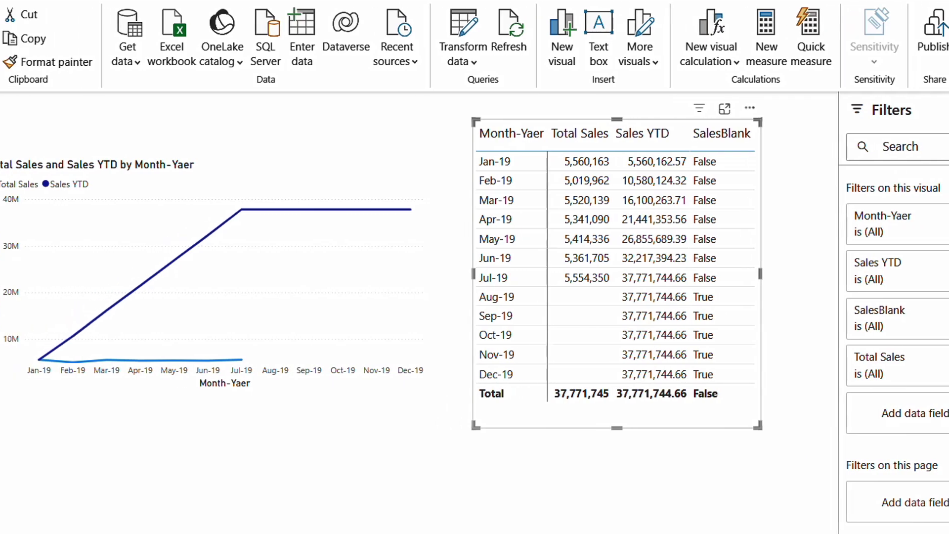
Change the SalesBlank measure's formula to NOT ISBLANK([Total Sales]) and copy that expression.
{"action": "left_click", "coordinate": [179, 109]}
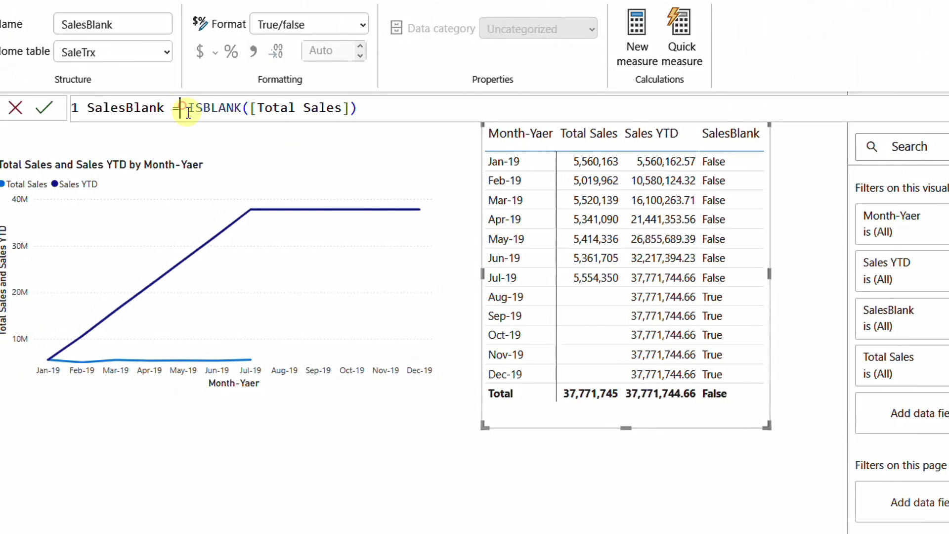
{"action": "type", "text": "Not"}
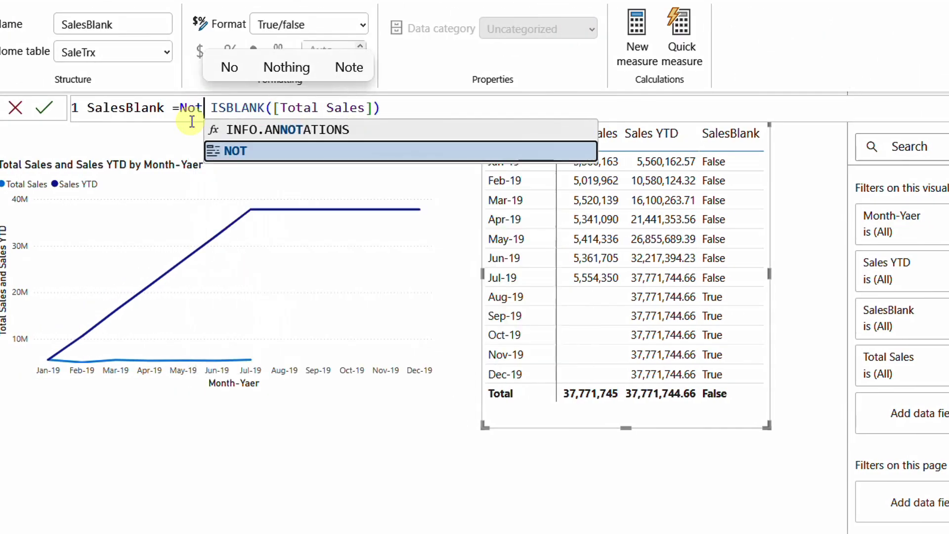
{"action": "left_click", "coordinate": [283, 157]}
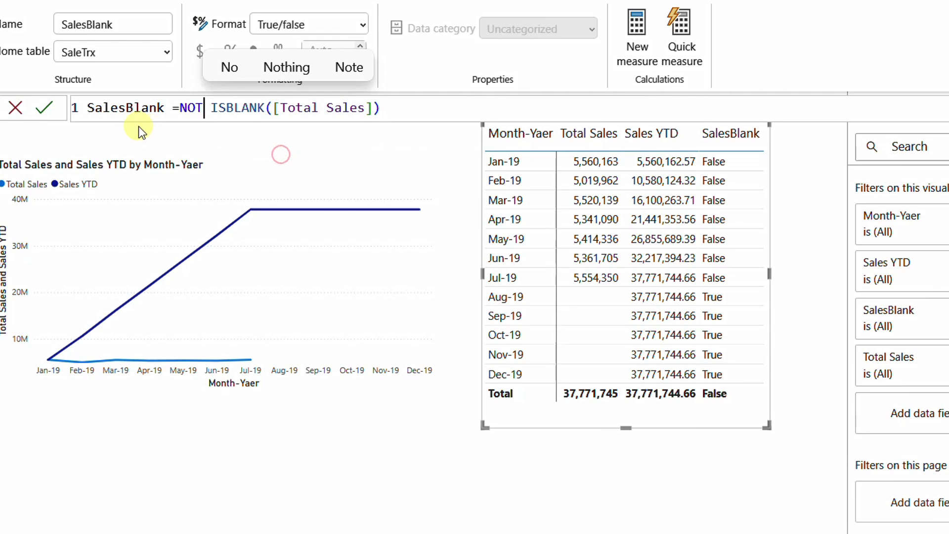
{"action": "left_click", "coordinate": [53, 109]}
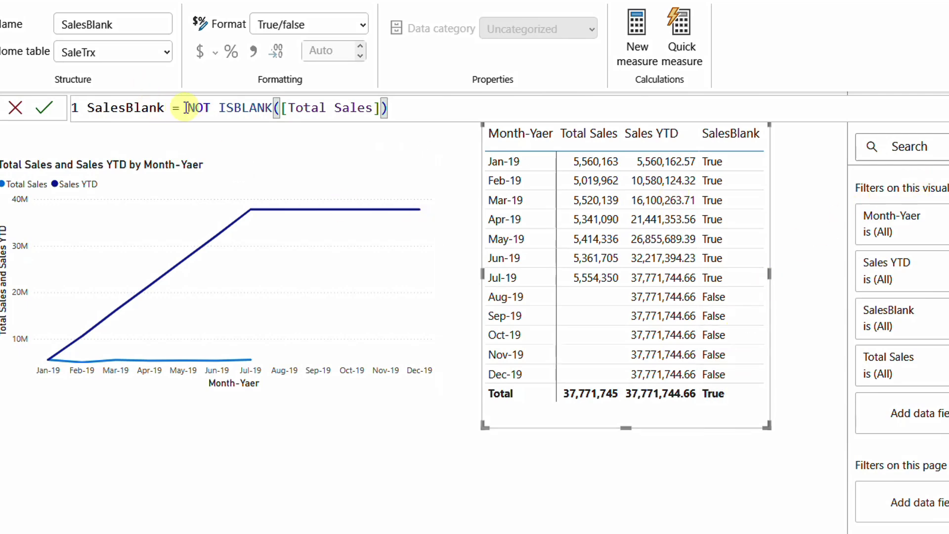
{"action": "left_click_drag", "start_coordinate": [180, 108], "coordinate": [395, 106]}
{"action": "key", "text": "ctrl+c"}
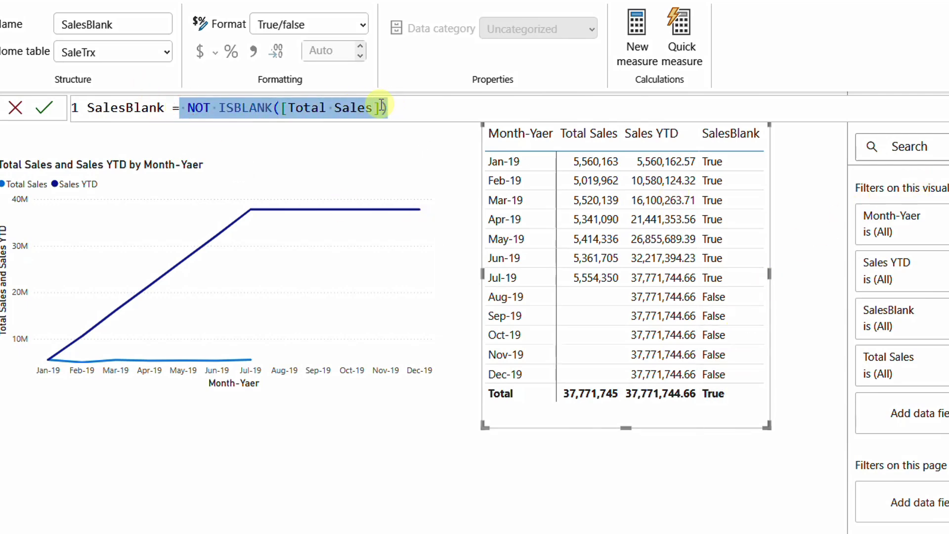
{"action": "key", "text": "Escape"}
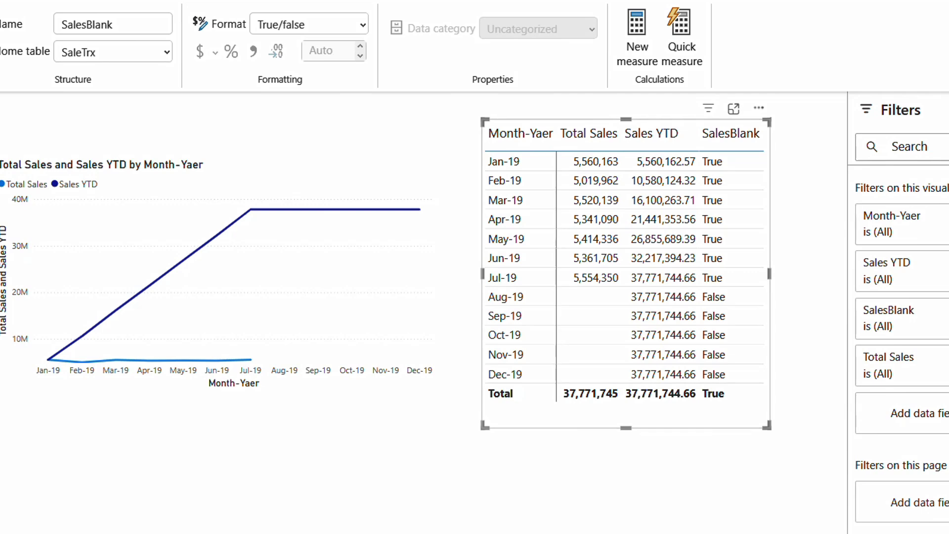
In the Sales YTD measure, store the TOTALYTD expression in a variable named SalesYTD on its own line.
{"action": "left_click", "coordinate": [947, 267]}
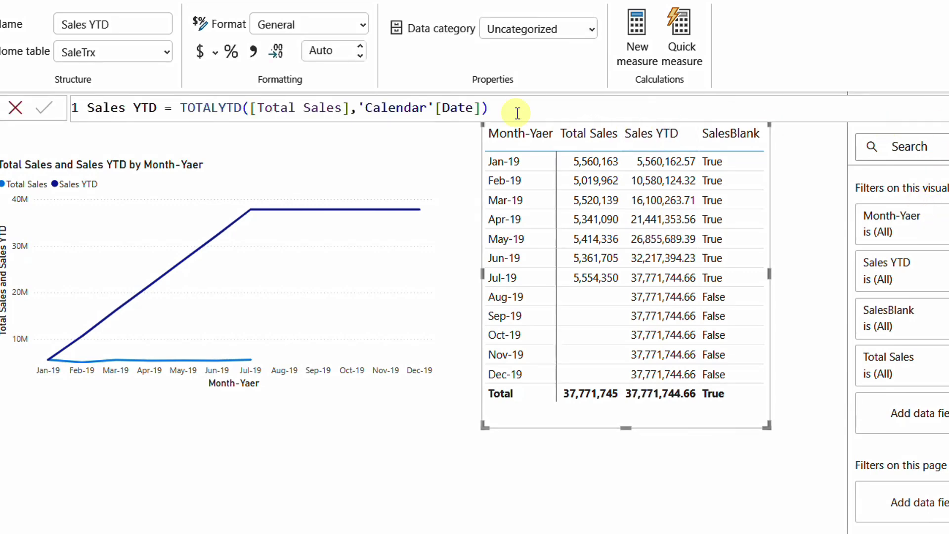
{"action": "left_click", "coordinate": [181, 109]}
{"action": "key", "text": "BackSpace"}
{"action": "key", "text": "shift+Return"}
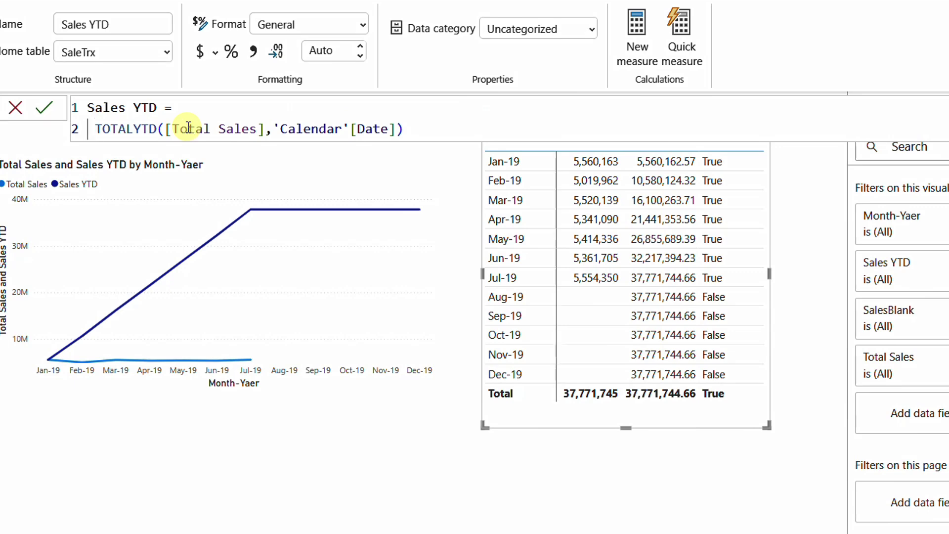
{"action": "type", "text": "VAR "}
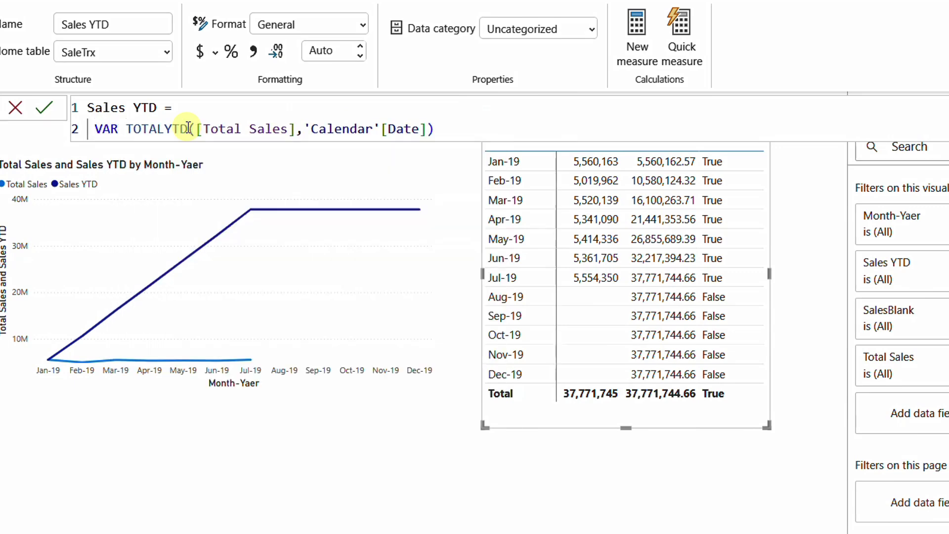
{"action": "type", "text": "SalesYTD ="}
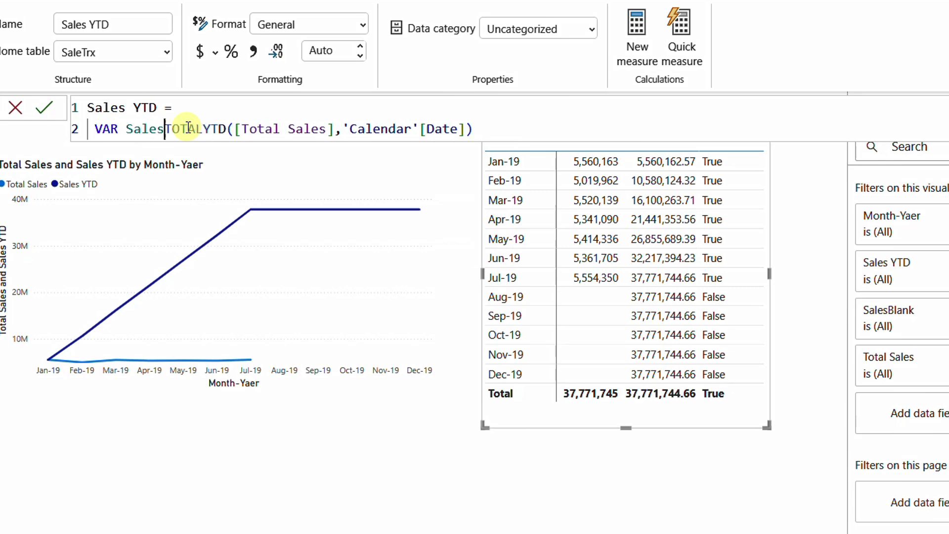
{"action": "left_click", "coordinate": [573, 129]}
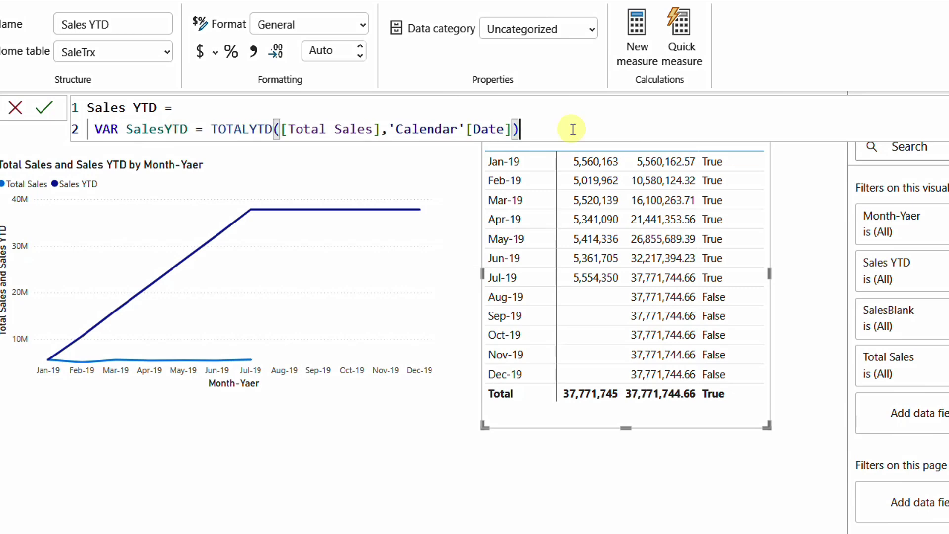
Add a second variable to the Sales YTD measure: SALESBLANK = NOT ISBLANK([Total Sales]).
{"action": "key", "text": "shift+Return"}
{"action": "type", "text": "VAR "}
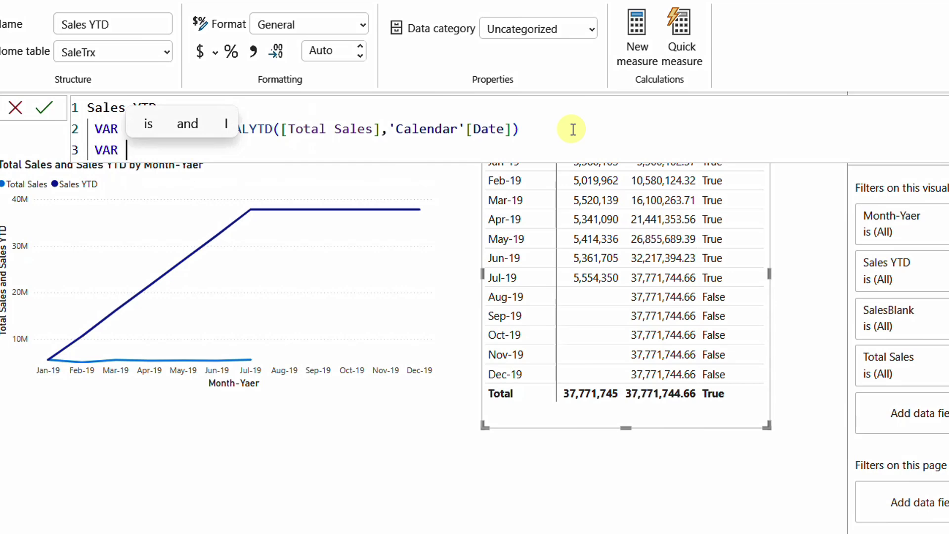
{"action": "type", "text": "SA"}
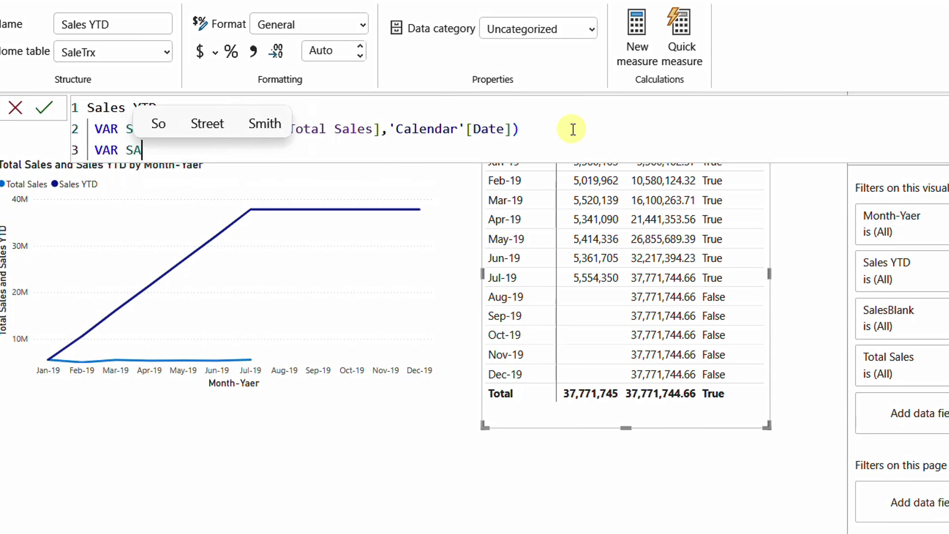
{"action": "type", "text": "LESBLANK"}
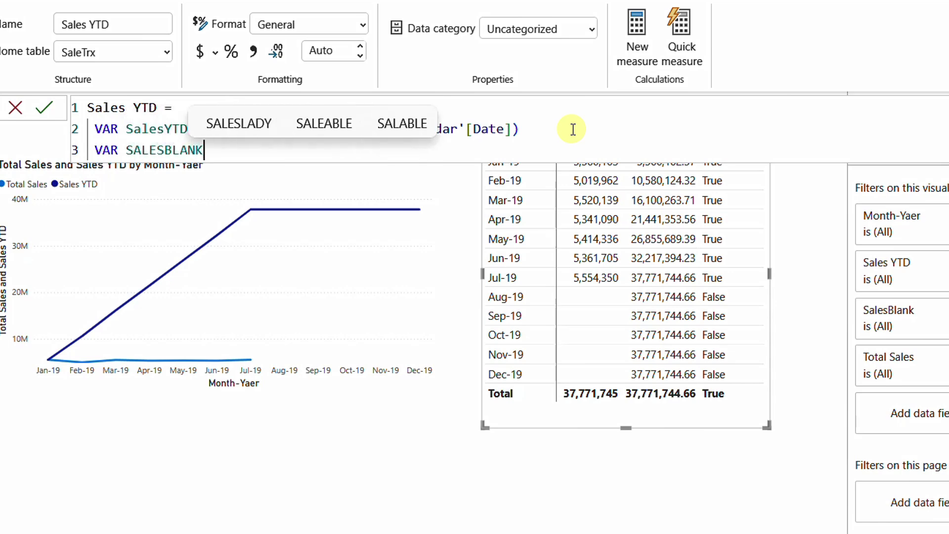
{"action": "type", "text": " ="}
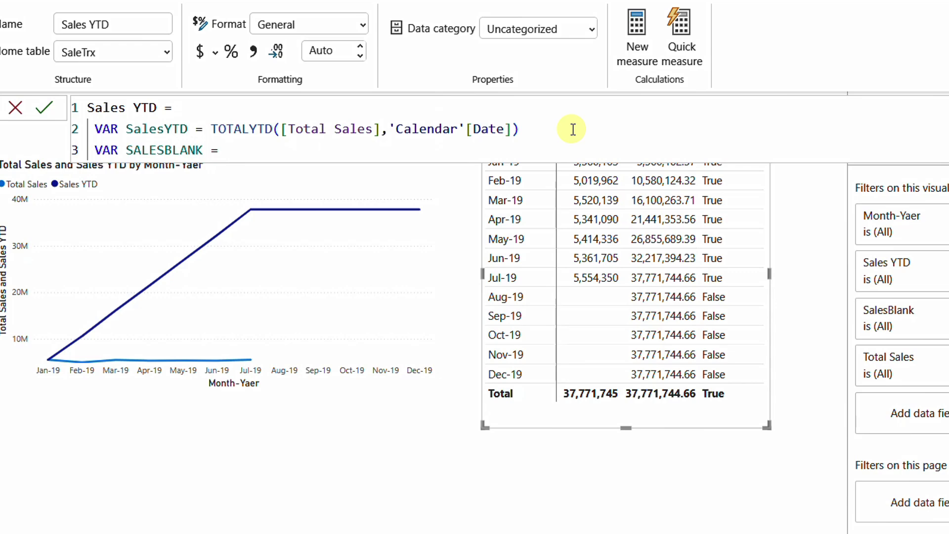
{"action": "key", "text": "ctrl+v"}
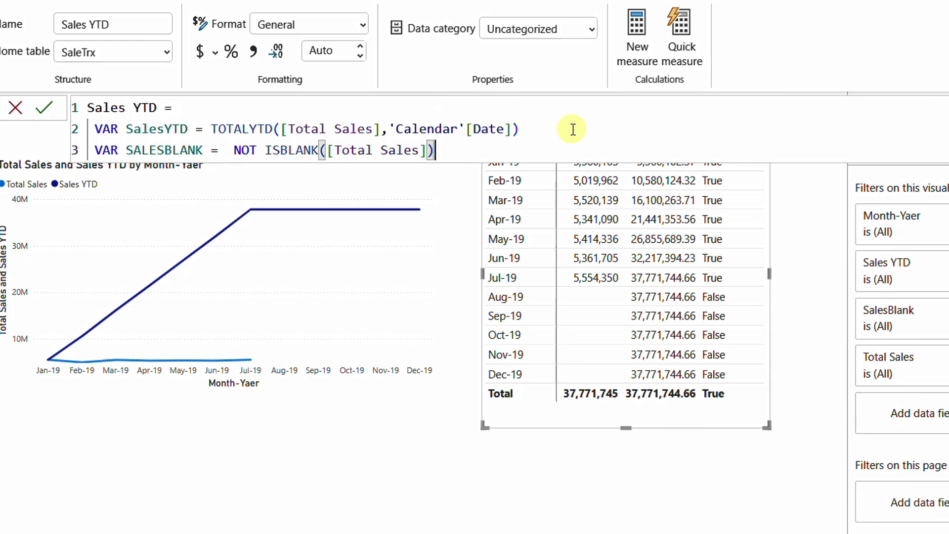
Add a RETURN clause to the Sales YTD measure that begins an IF with SALESBLANK as its logical test.
{"action": "key", "text": "shift+Return"}
{"action": "type", "text": "Re"}
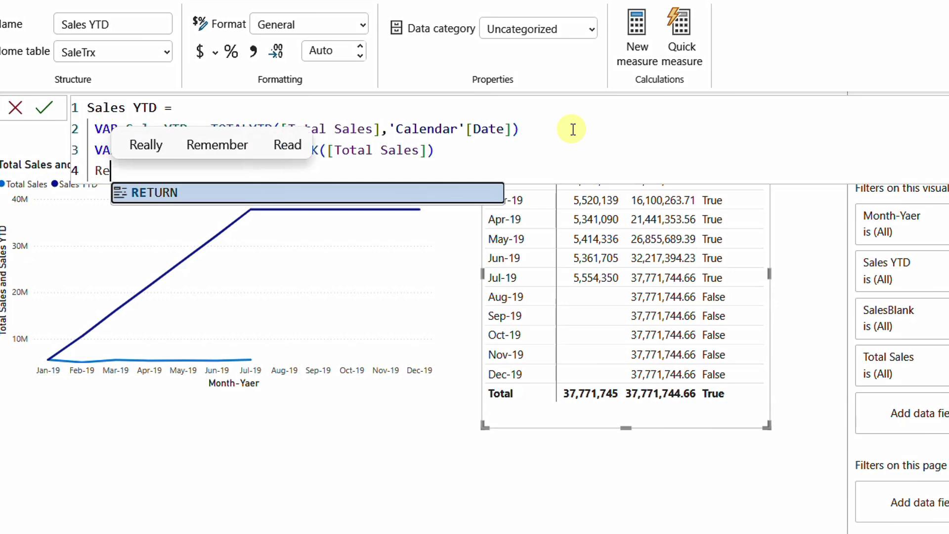
{"action": "key", "text": "Tab"}
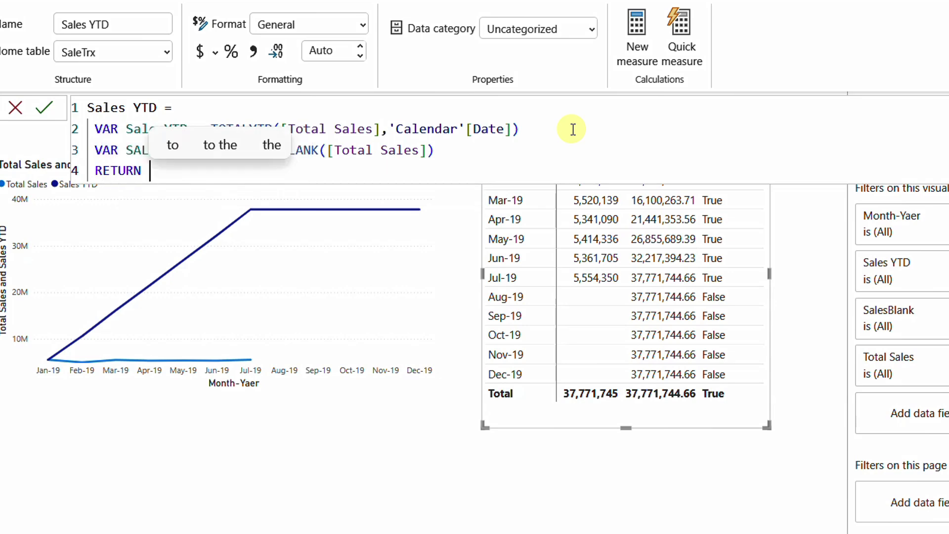
{"action": "key", "text": "Return"}
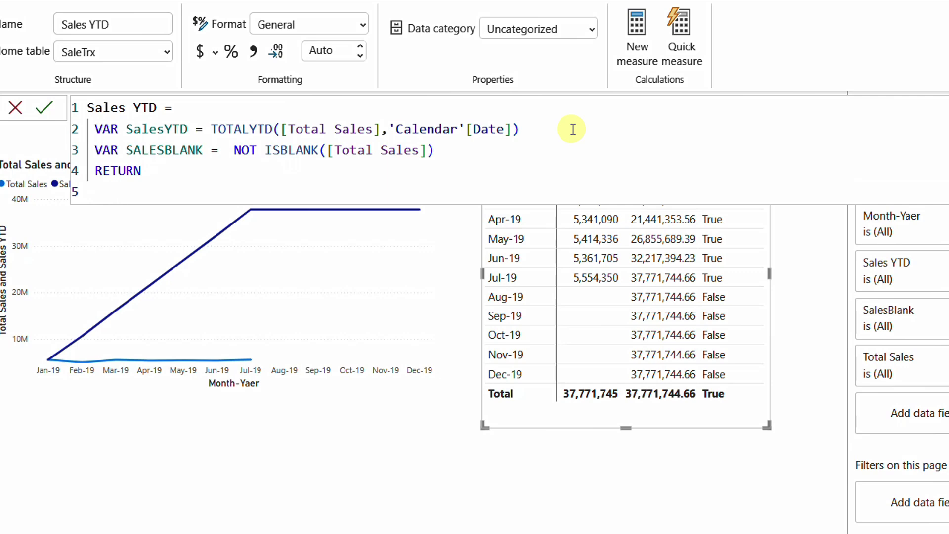
{"action": "type", "text": "IF("}
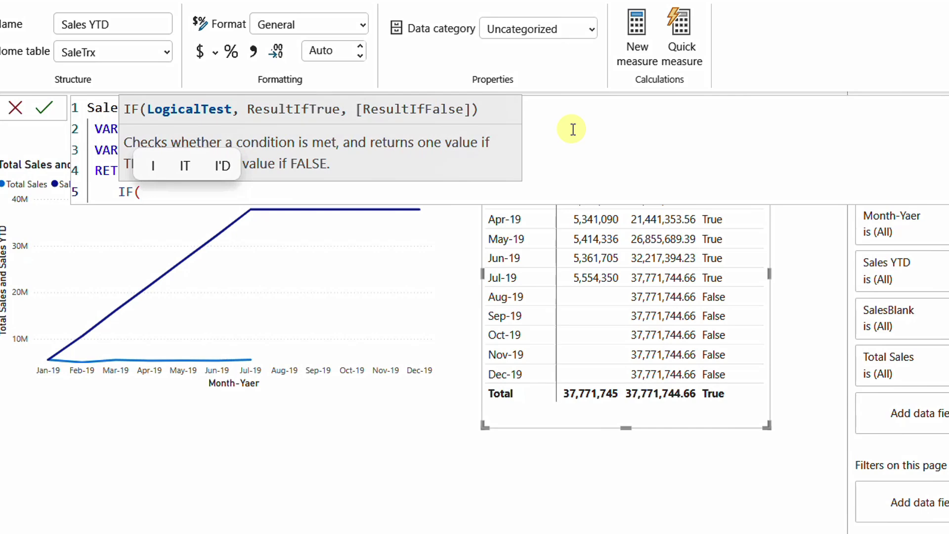
{"action": "key", "text": "Escape"}
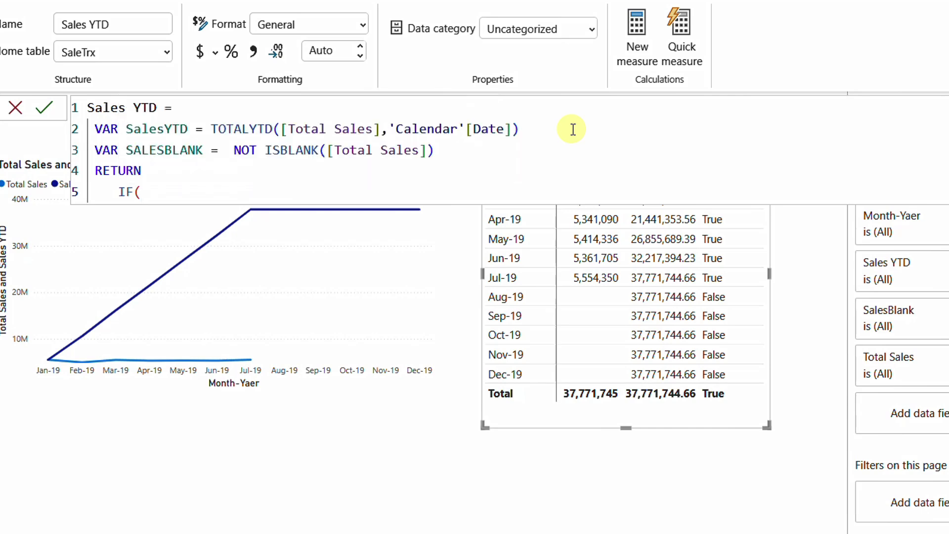
{"action": "type", "text": "SALESBLANK"}
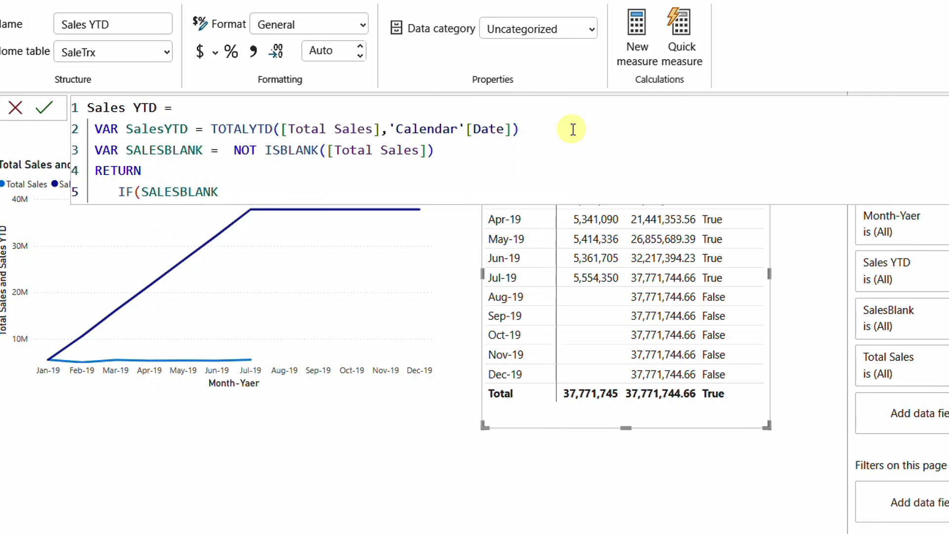
{"action": "type", "text": ","}
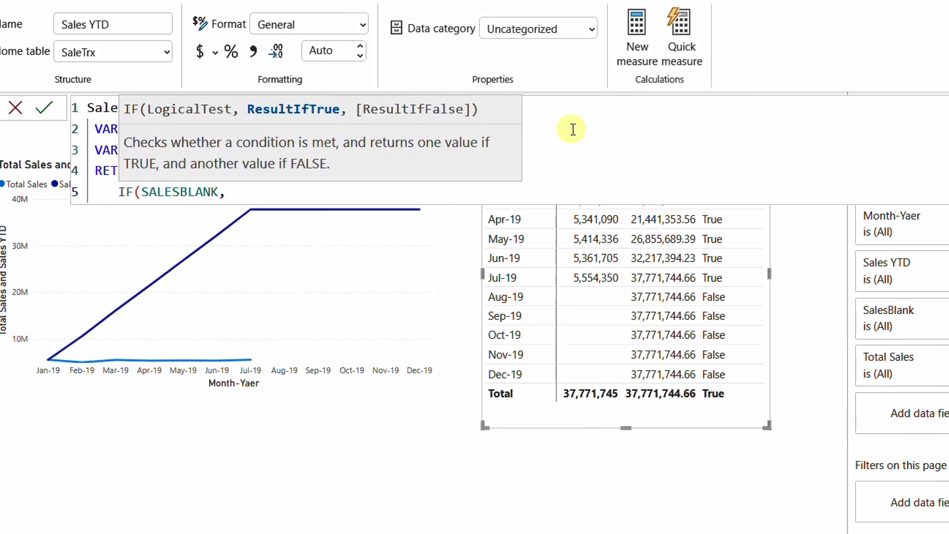
Complete the measure's IF with SalesYTD as the true result and BLANK() as the false result.
{"action": "type", "text": "SAL"}
{"action": "key", "text": "Down"}
{"action": "key", "text": "Tab"}
{"action": "type", "text": ","}
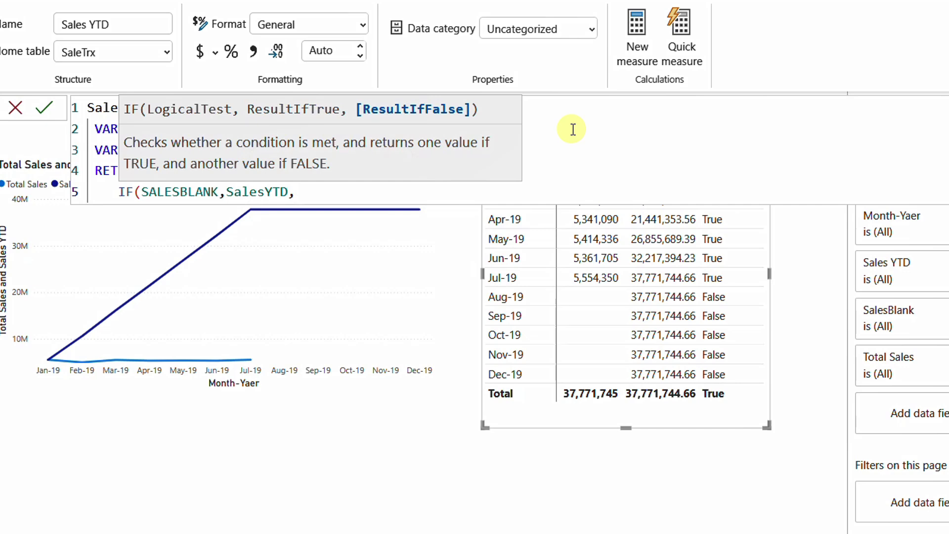
{"action": "type", "text": "Bal"}
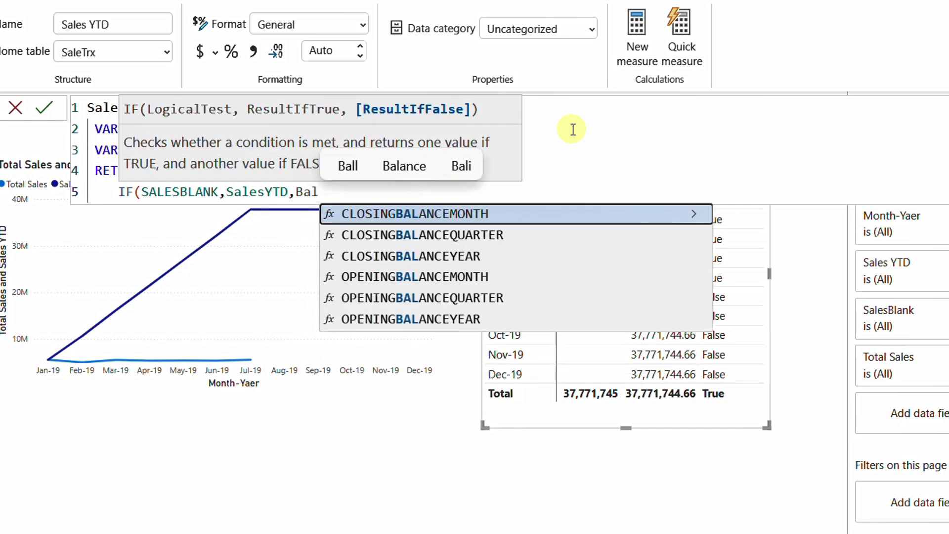
{"action": "key", "text": "BackSpace"}
{"action": "key", "text": "BackSpace"}
{"action": "type", "text": "la"}
{"action": "key", "text": "Tab"}
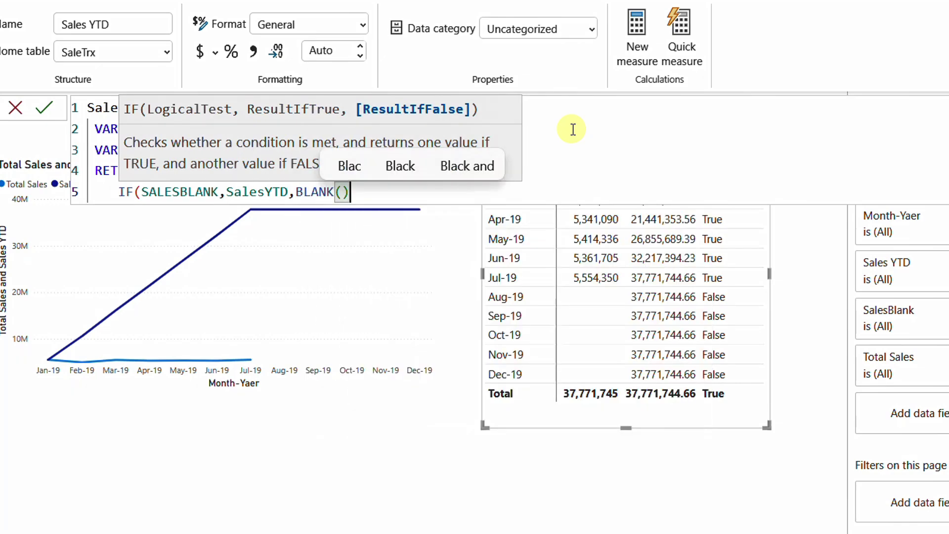
{"action": "type", "text": ")"}
Remove the BLANK() argument so the expression reads IF(SALESBLANK,SalesYTD), and commit the Sales YTD measure.
{"action": "key", "text": "Left"}
{"action": "key", "text": "shift+Left"}
{"action": "key", "text": "shift+Left"}
{"action": "key", "text": "shift+Left"}
{"action": "key", "text": "shift+Left"}
{"action": "key", "text": "shift+Left"}
{"action": "key", "text": "shift+Left"}
{"action": "key", "text": "shift+Left"}
{"action": "key", "text": "shift+Left"}
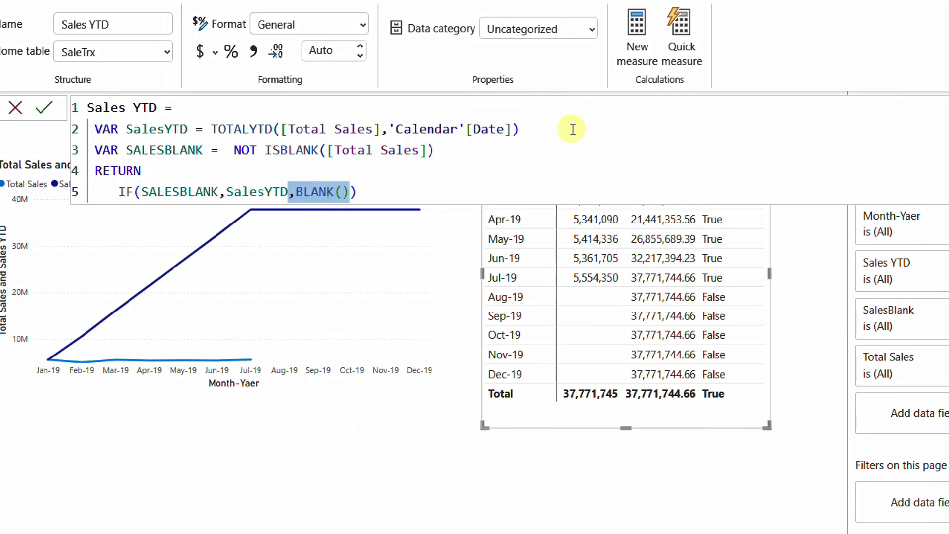
{"action": "key", "text": "BackSpace"}
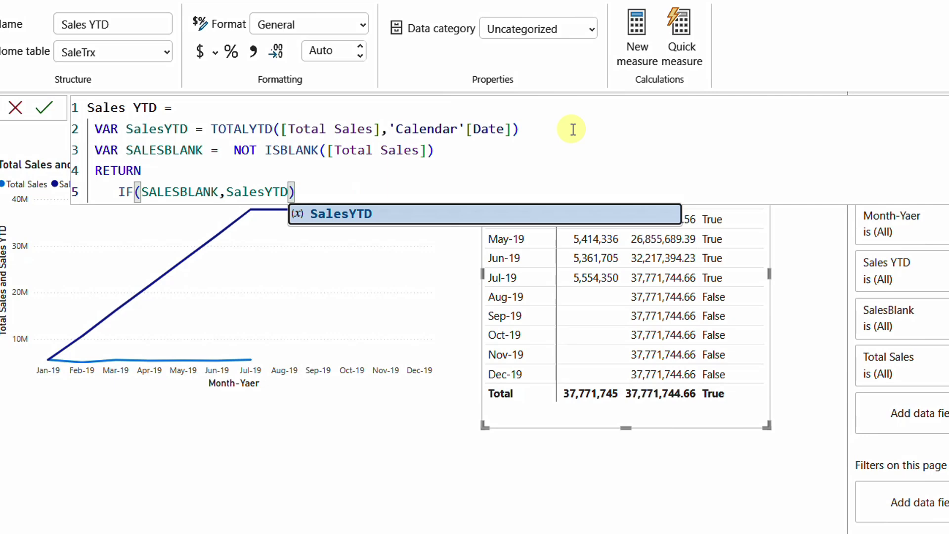
{"action": "left_click", "coordinate": [47, 109]}
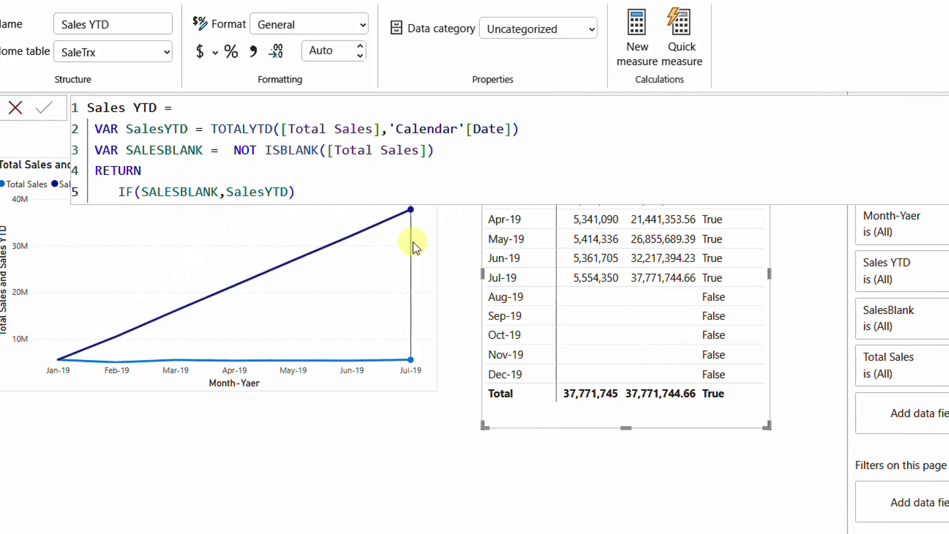
Remove the SalesBlank measure from the matrix values.
{"action": "left_click", "coordinate": [758, 333]}
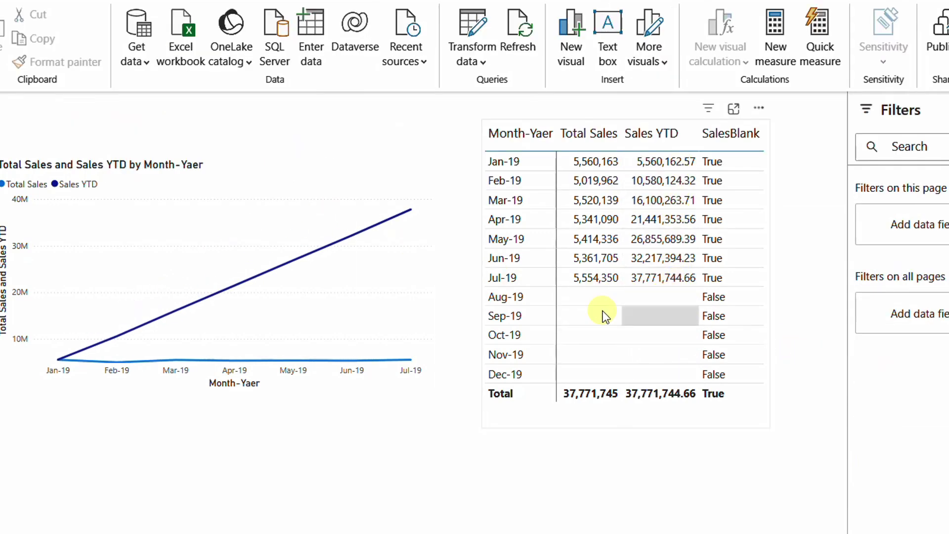
{"action": "left_click", "coordinate": [762, 422]}
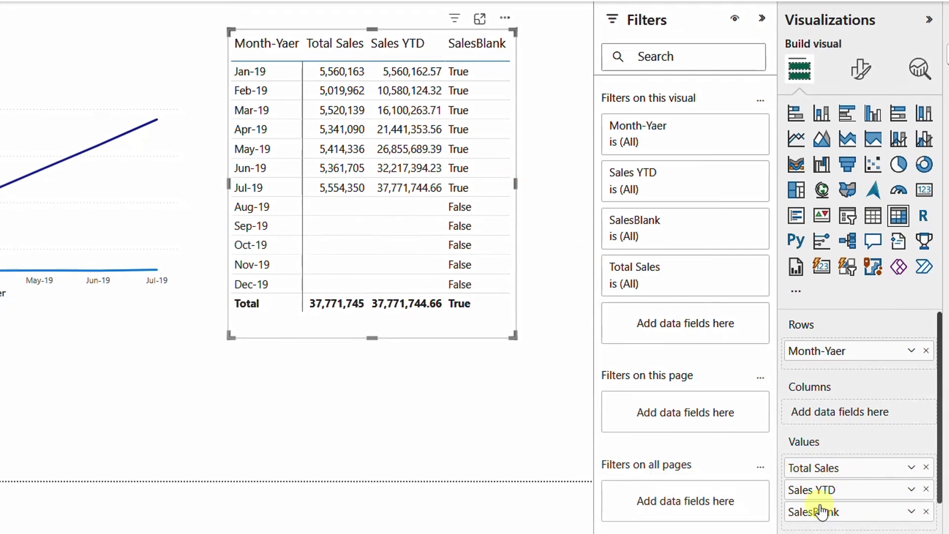
{"action": "left_click", "coordinate": [926, 512]}
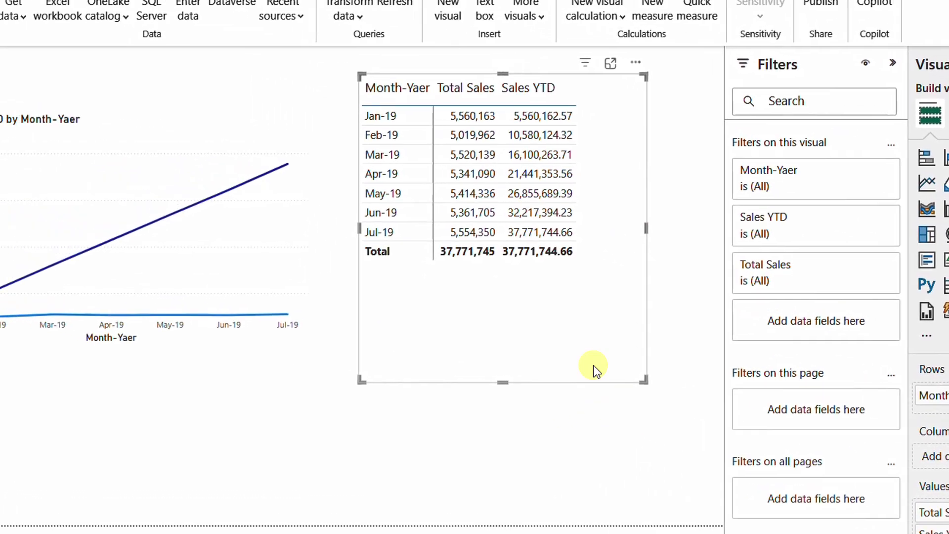
Shorten the matrix and the line chart from below, and extend the chart's upper edge upward.
{"action": "left_click_drag", "start_coordinate": [768, 423], "coordinate": [741, 326]}
{"action": "left_click", "coordinate": [341, 392]}
{"action": "left_click_drag", "start_coordinate": [250, 399], "coordinate": [253, 338]}
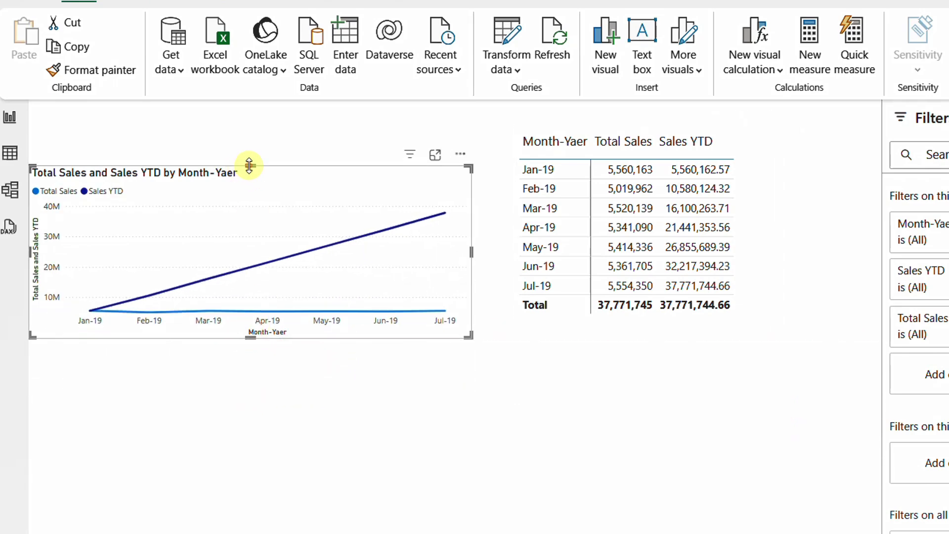
{"action": "left_click_drag", "start_coordinate": [248, 165], "coordinate": [256, 130]}
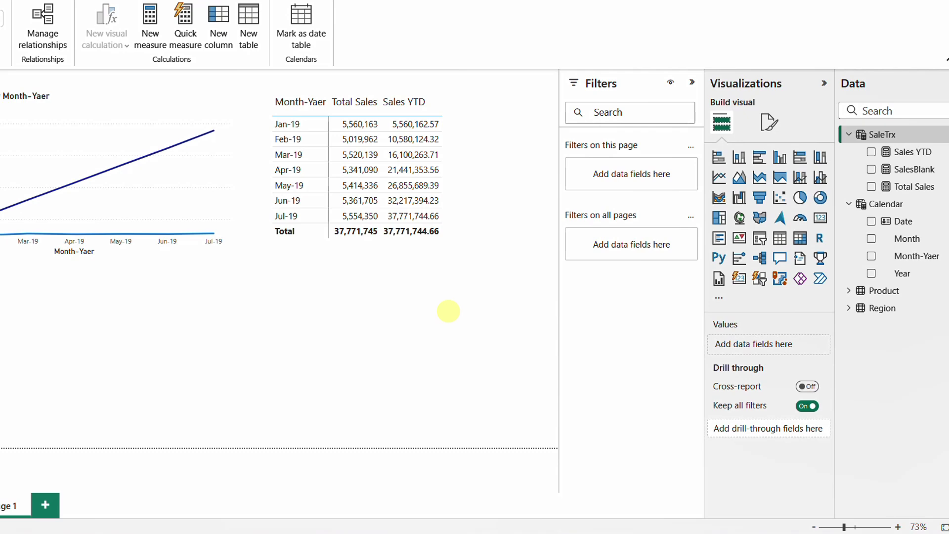
Change the SaleTrx table's cutoff date to DATE(2019,8,31), commit it, and check the line chart's last month.
{"action": "left_click", "coordinate": [874, 138]}
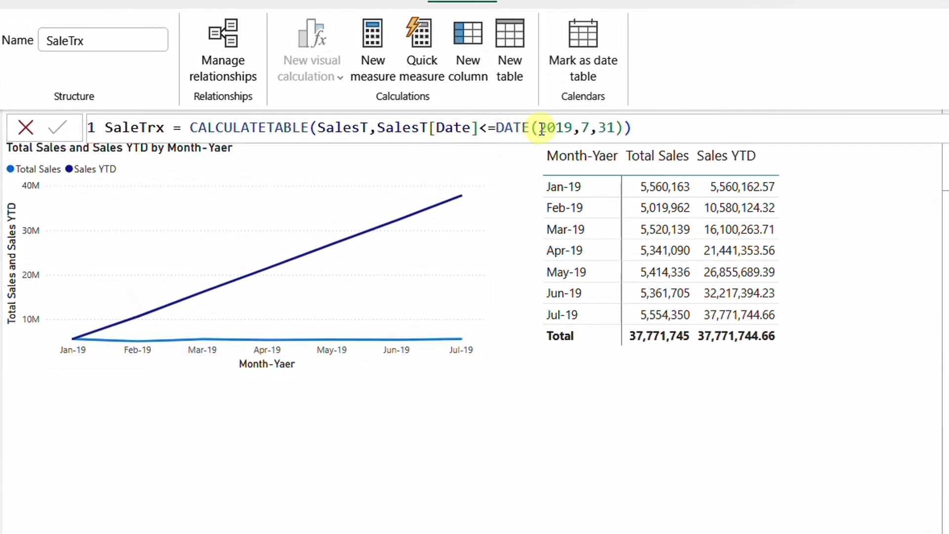
{"action": "left_click", "coordinate": [588, 129]}
{"action": "key", "text": "BackSpace"}
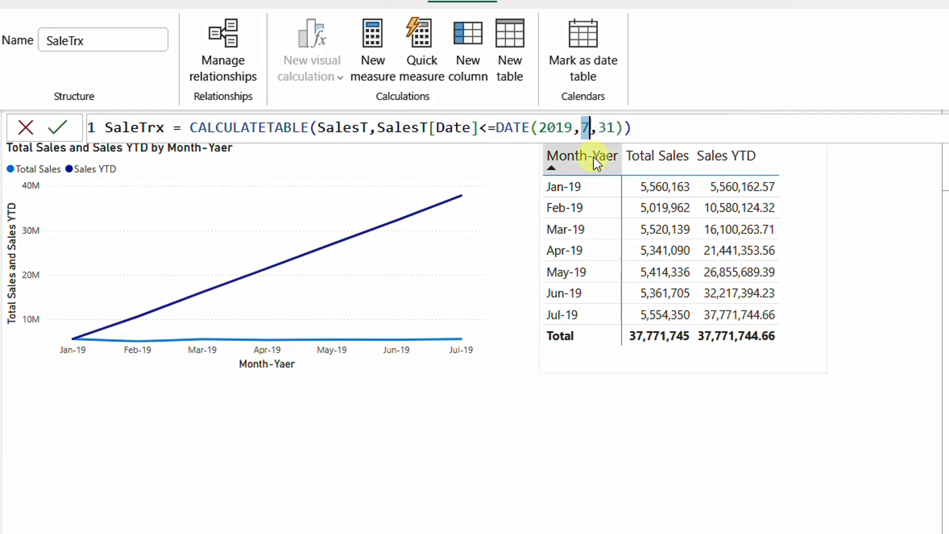
{"action": "type", "text": "8"}
{"action": "left_click", "coordinate": [58, 127]}
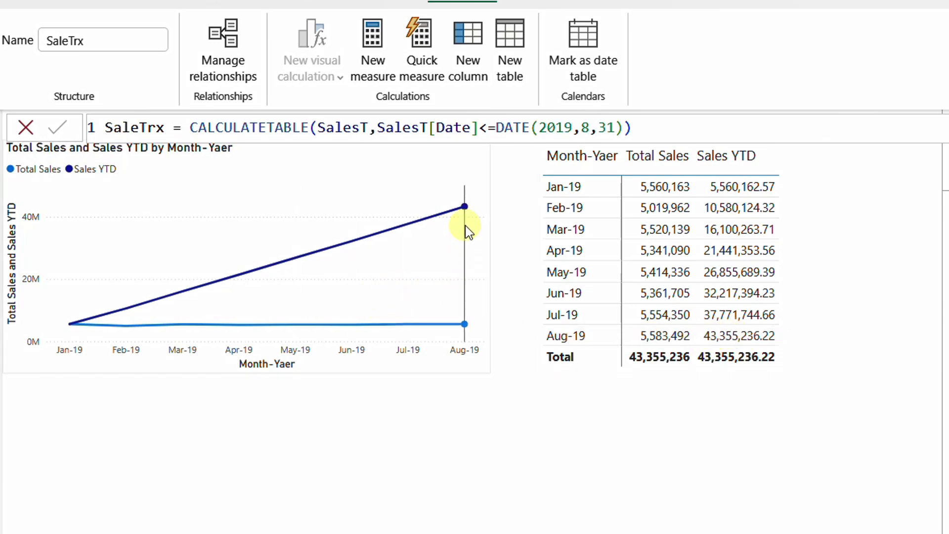
{"action": "mouse_move", "coordinate": [466, 253]}
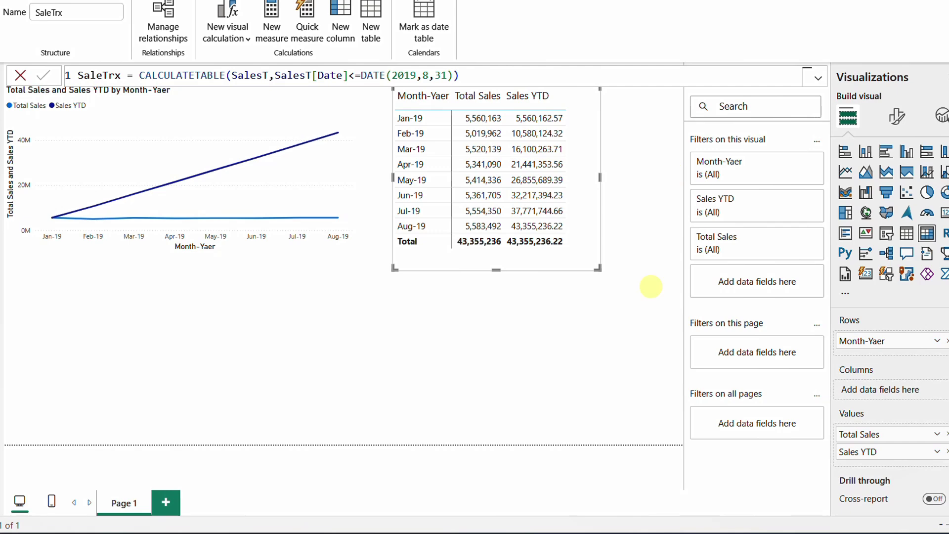
Move the matrix below the line chart and add a compact card visual showing Total Sales in the freed space.
{"action": "left_click_drag", "start_coordinate": [544, 269], "coordinate": [145, 458]}
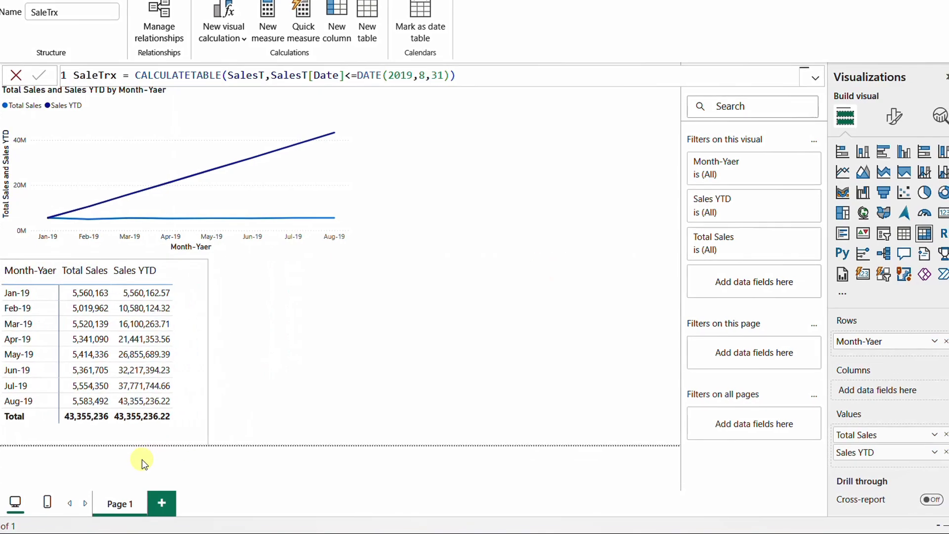
{"action": "left_click", "coordinate": [577, 197]}
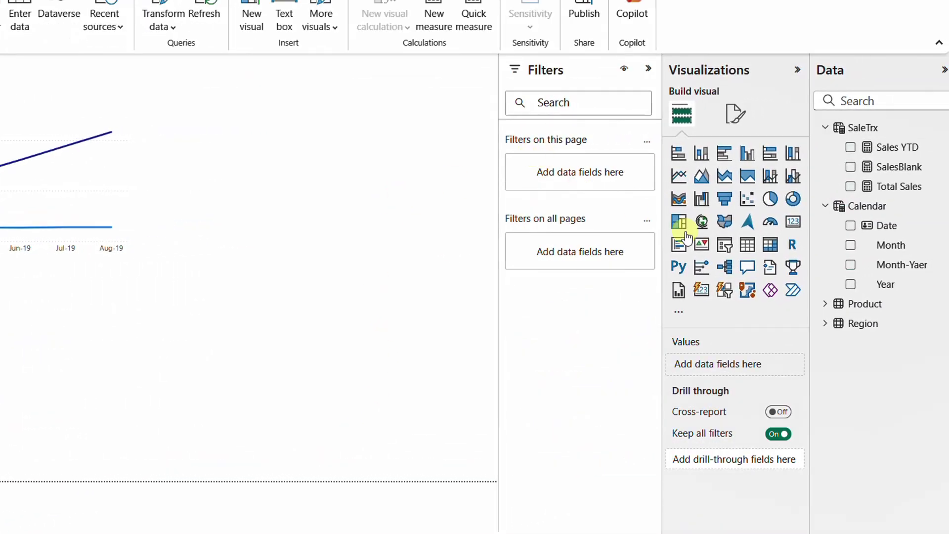
{"action": "left_click", "coordinate": [792, 226]}
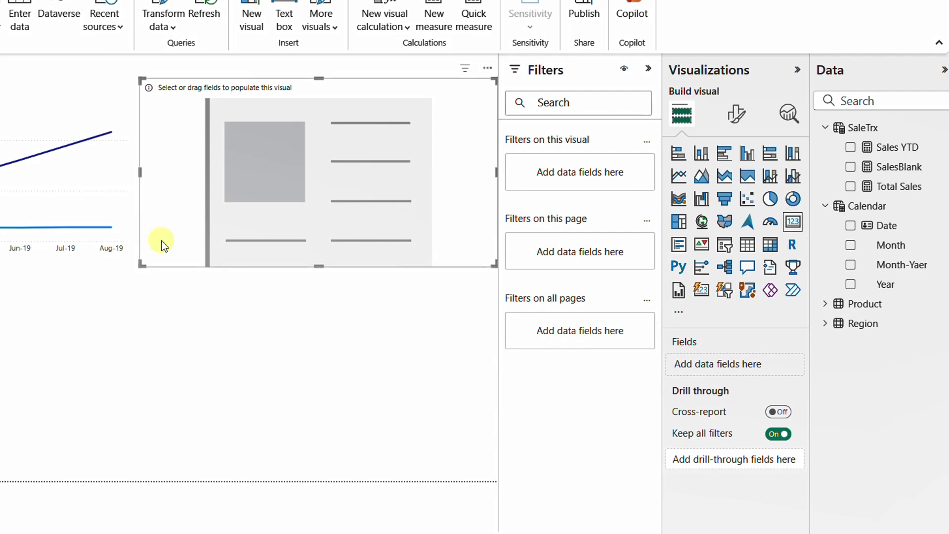
{"action": "left_click_drag", "start_coordinate": [138, 172], "coordinate": [178, 181]}
{"action": "left_click_drag", "start_coordinate": [336, 264], "coordinate": [338, 233]}
{"action": "left_click_drag", "start_coordinate": [929, 183], "coordinate": [420, 180]}
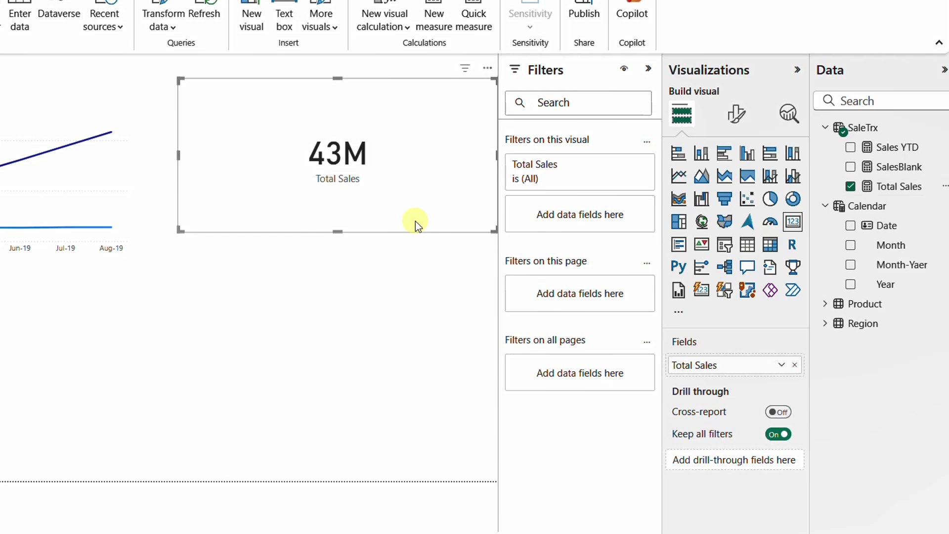
{"action": "left_click_drag", "start_coordinate": [346, 232], "coordinate": [341, 202]}
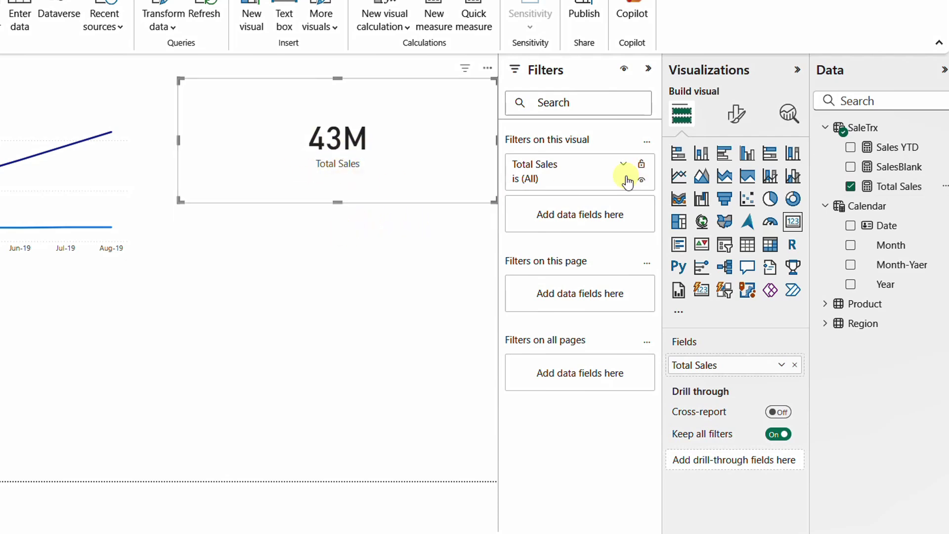
Set the Total Sales card's callout value to 1 decimal place.
{"action": "left_click", "coordinate": [736, 114]}
{"action": "left_click", "coordinate": [680, 232]}
{"action": "left_click", "coordinate": [702, 434]}
{"action": "type", "text": "1"}
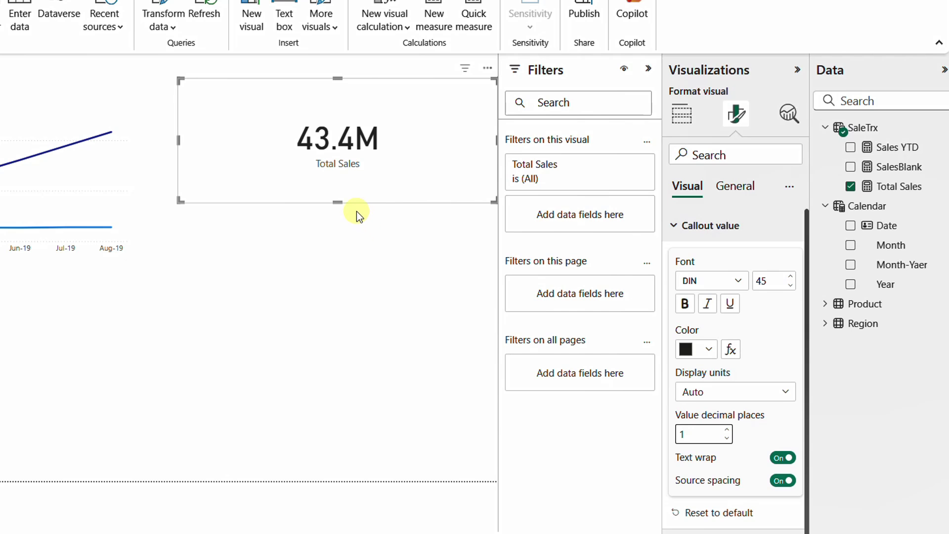
{"action": "left_click", "coordinate": [679, 119]}
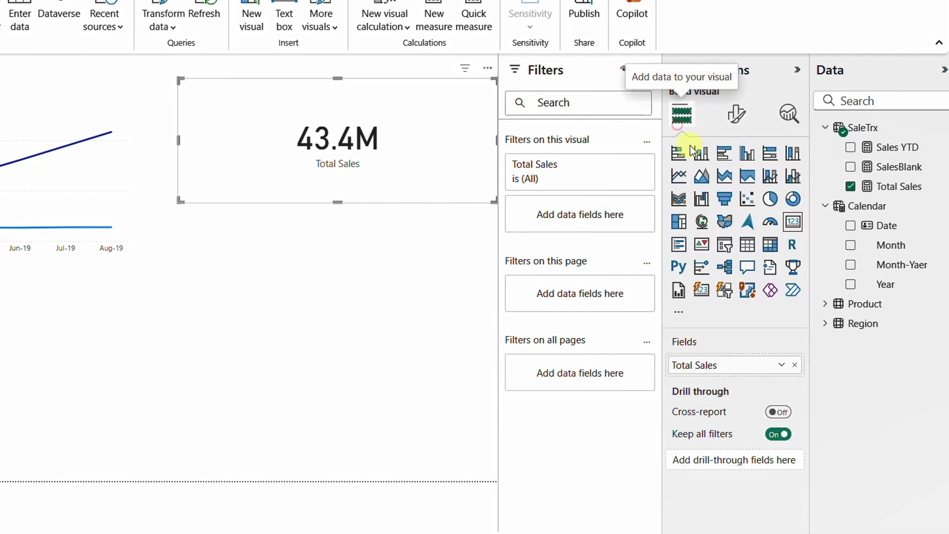
Add a Month-Yaer slicer below the card and extend it upward to fit all twelve months.
{"action": "left_click", "coordinate": [426, 297]}
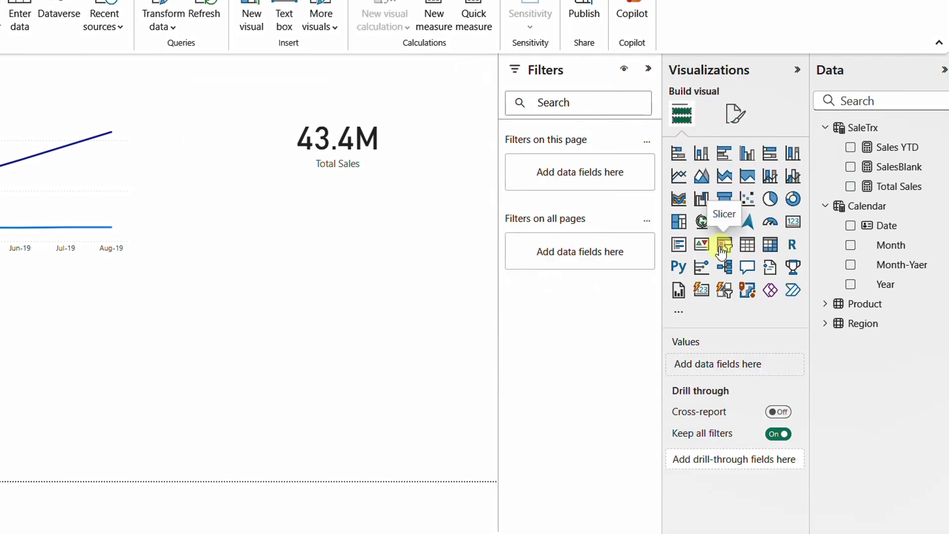
{"action": "left_click", "coordinate": [722, 244]}
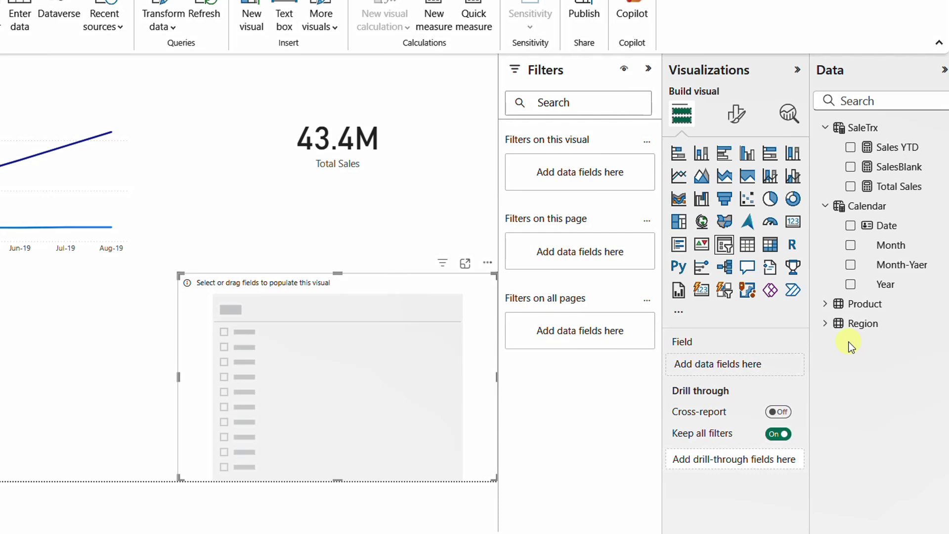
{"action": "left_click_drag", "start_coordinate": [906, 271], "coordinate": [397, 390]}
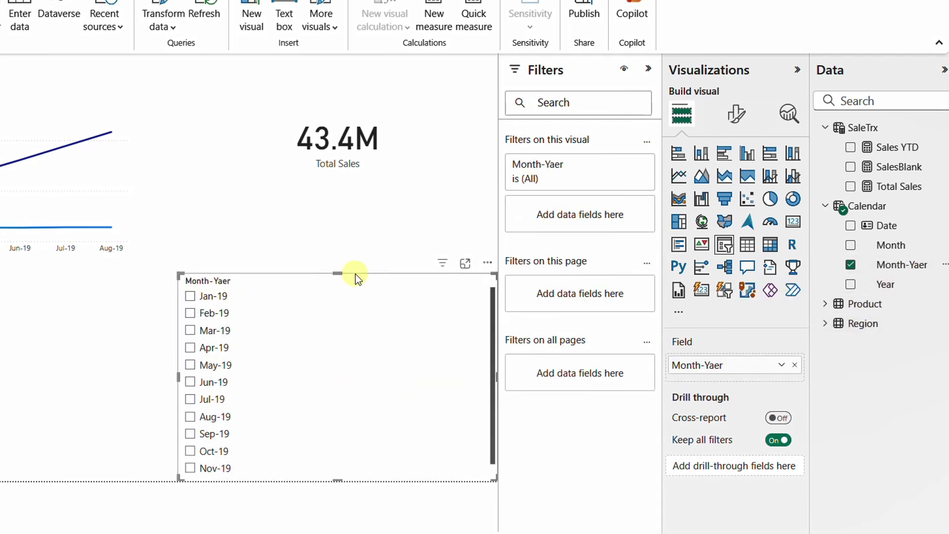
{"action": "left_click_drag", "start_coordinate": [338, 274], "coordinate": [339, 233]}
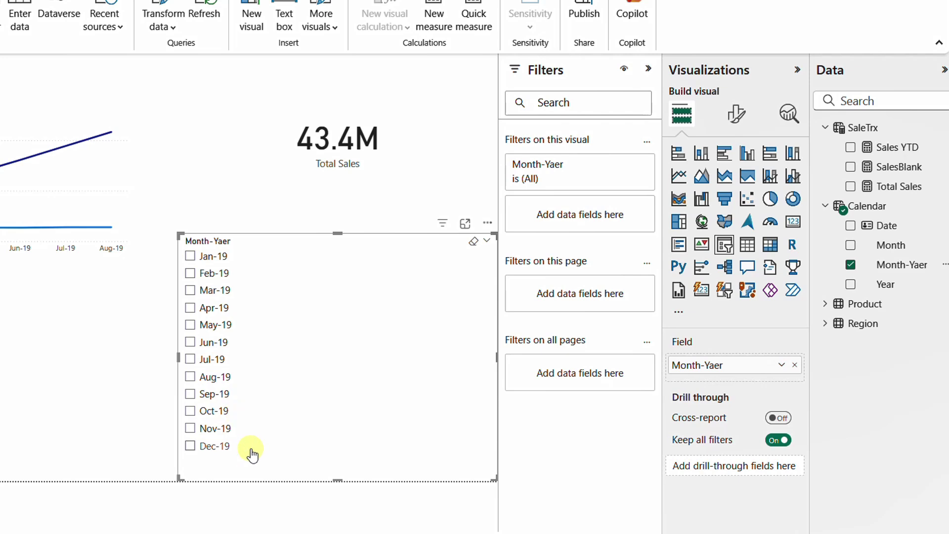
Select Jan-19 and then Aug-19 in the Month-Yaer slicer to filter the report by month.
{"action": "left_click", "coordinate": [192, 258]}
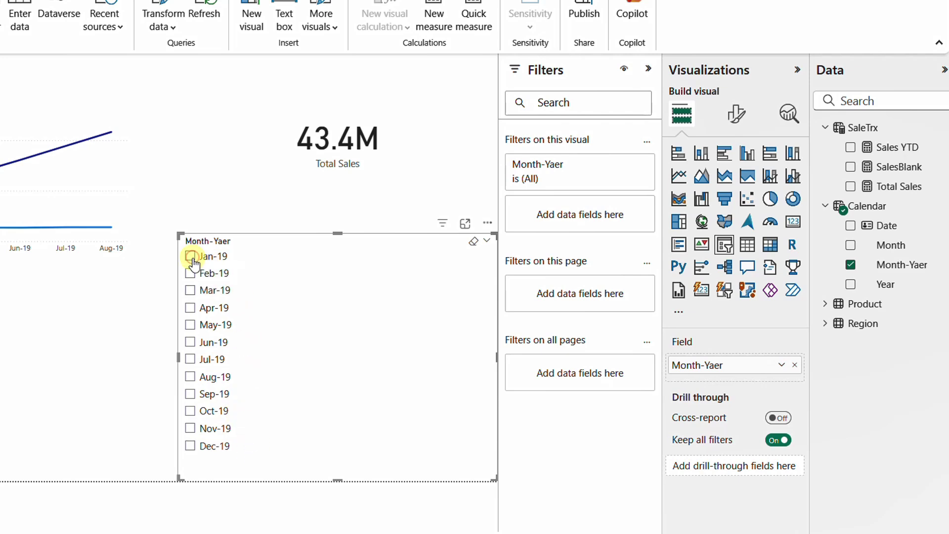
{"action": "left_click", "coordinate": [190, 378]}
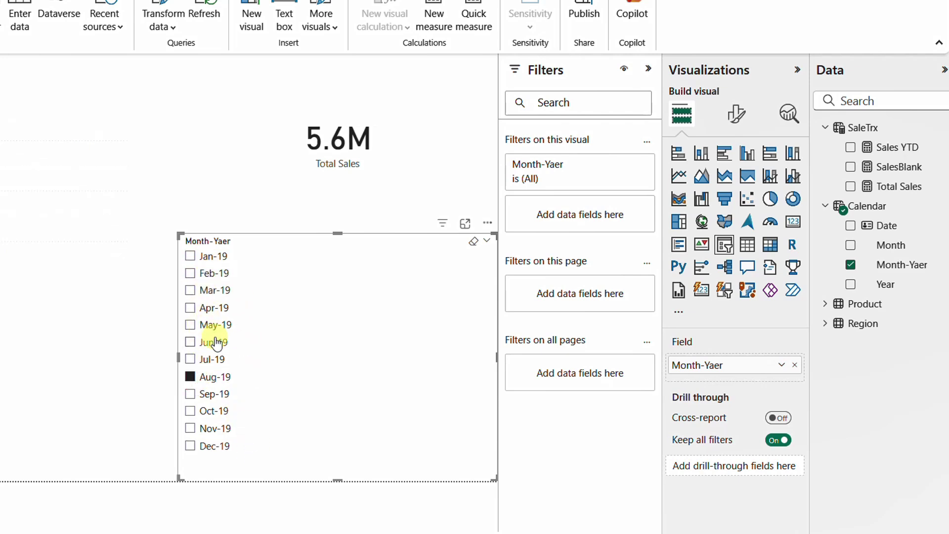
Filter the report to Sep-19 with the Month-Yaer slicer and clear that selection again.
{"action": "left_click", "coordinate": [190, 394]}
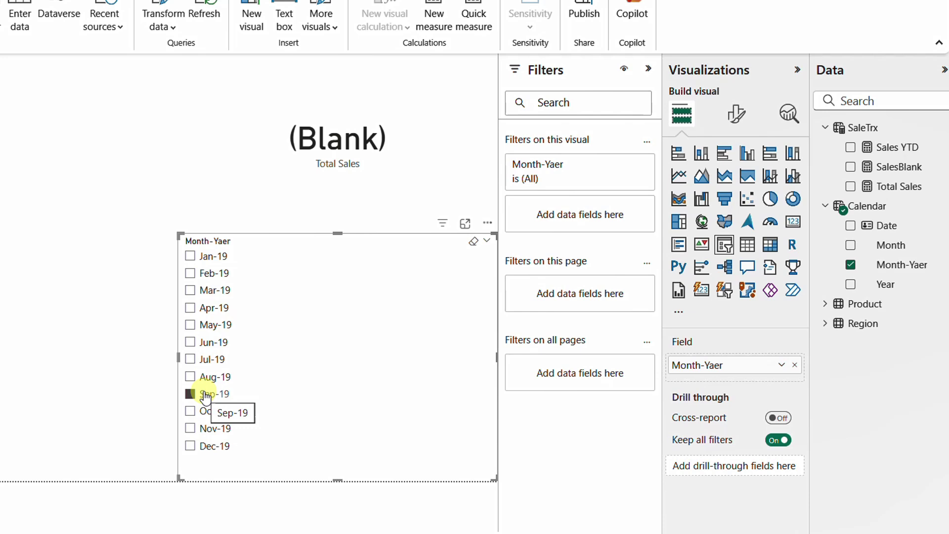
{"action": "left_click", "coordinate": [205, 396]}
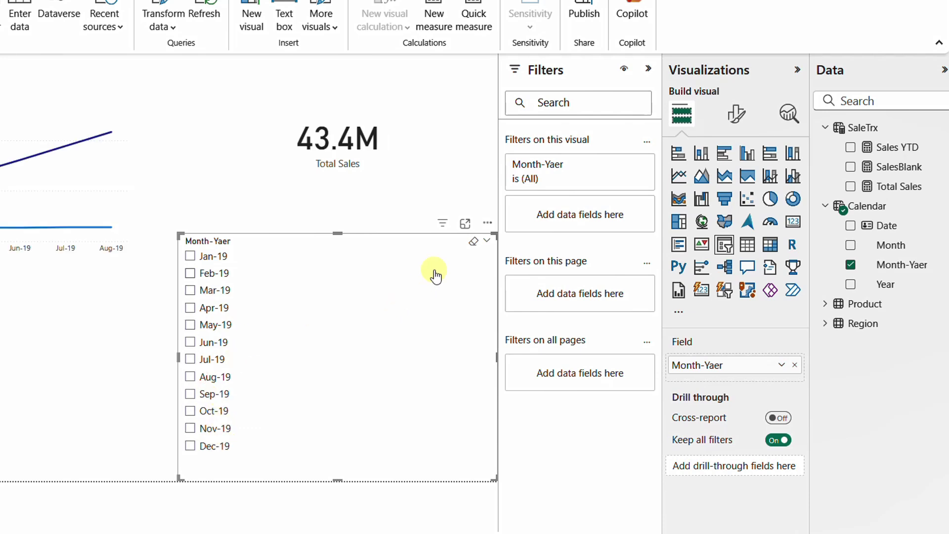
Filter the slicer visual by Month-Yaer with basic filtering, including all months except Sep-19, Oct-19, Nov-19 and Dec-19.
{"action": "left_click_drag", "start_coordinate": [499, 117], "coordinate": [661, 245]}
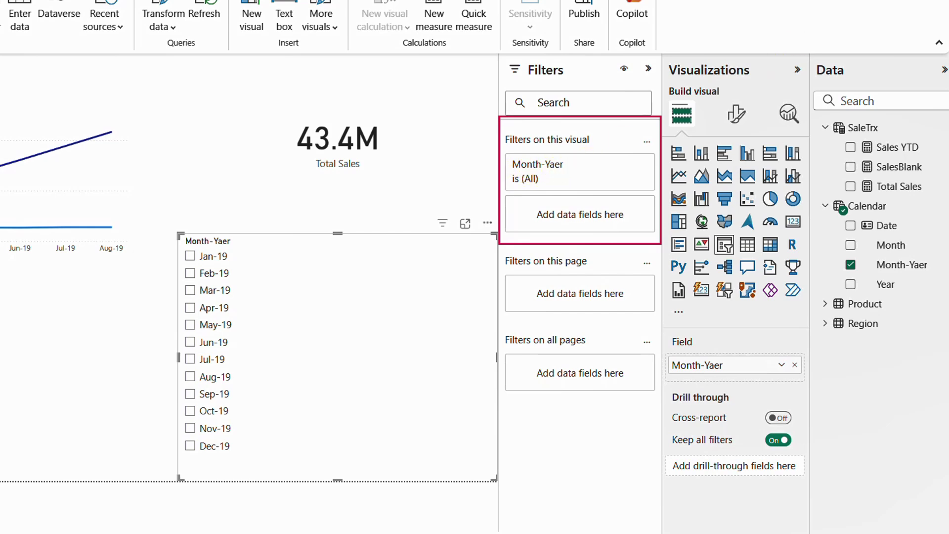
{"action": "left_click", "coordinate": [625, 165]}
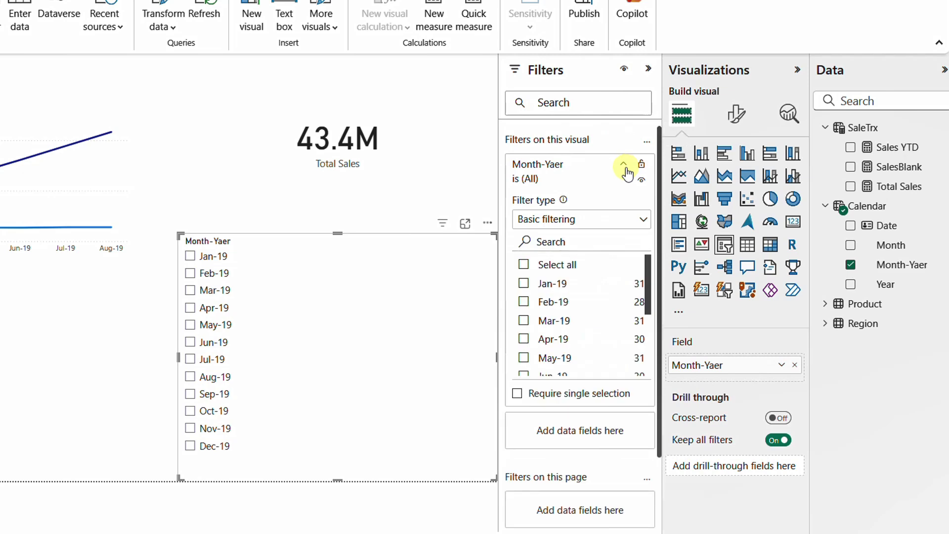
{"action": "left_click_drag", "start_coordinate": [649, 270], "coordinate": [598, 375]}
{"action": "left_click", "coordinate": [556, 261]}
{"action": "left_click", "coordinate": [524, 367]}
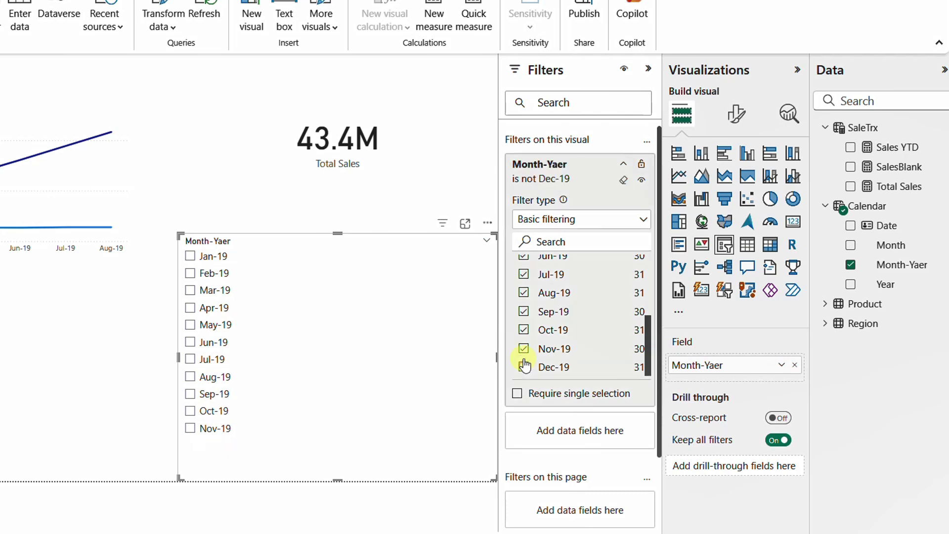
{"action": "left_click", "coordinate": [523, 348]}
{"action": "left_click", "coordinate": [523, 329]}
{"action": "left_click", "coordinate": [524, 313]}
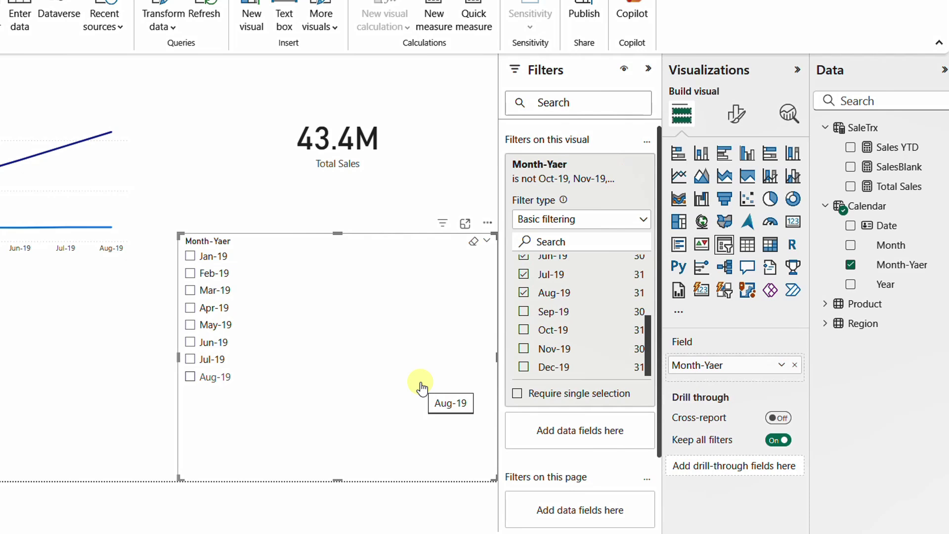
Include Sep-19 and Oct-19 in the slicer's Month-Yaer filter again, clear the whole filter and collapse it.
{"action": "left_click", "coordinate": [524, 312]}
{"action": "left_click", "coordinate": [524, 330]}
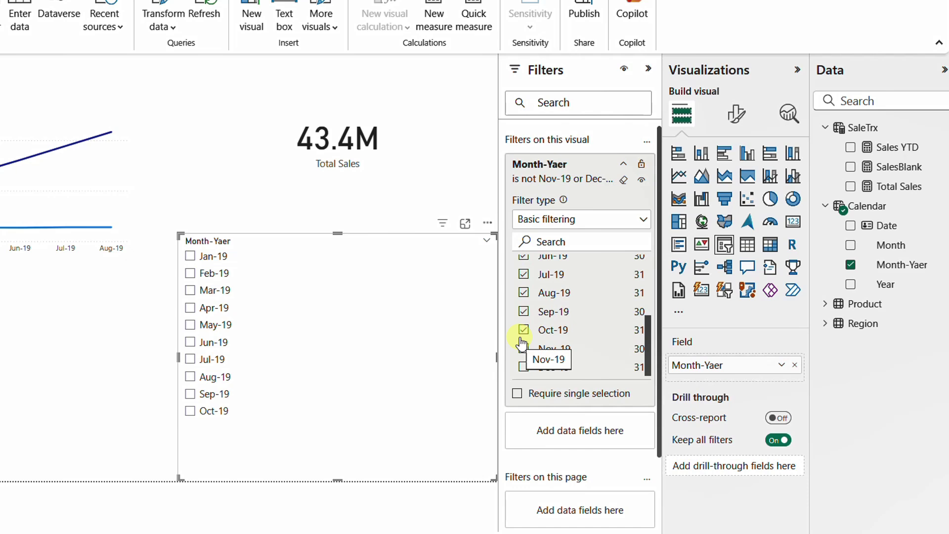
{"action": "left_click", "coordinate": [624, 180]}
{"action": "left_click", "coordinate": [624, 164]}
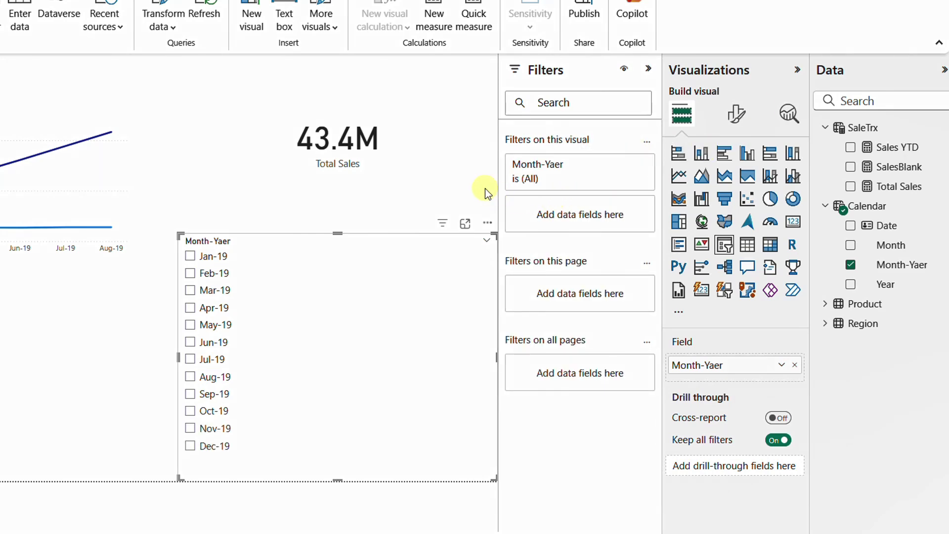
Add Total Sales as a visual-level filter on the Month-Yaer slicer and apply the condition "is not blank".
{"action": "mouse_move", "coordinate": [495, 186]}
{"action": "left_mouse_down"}
{"action": "mouse_move", "coordinate": [525, 213]}
{"action": "mouse_move", "coordinate": [660, 239]}
{"action": "left_mouse_up"}
{"action": "left_click_drag", "start_coordinate": [898, 187], "coordinate": [597, 212]}
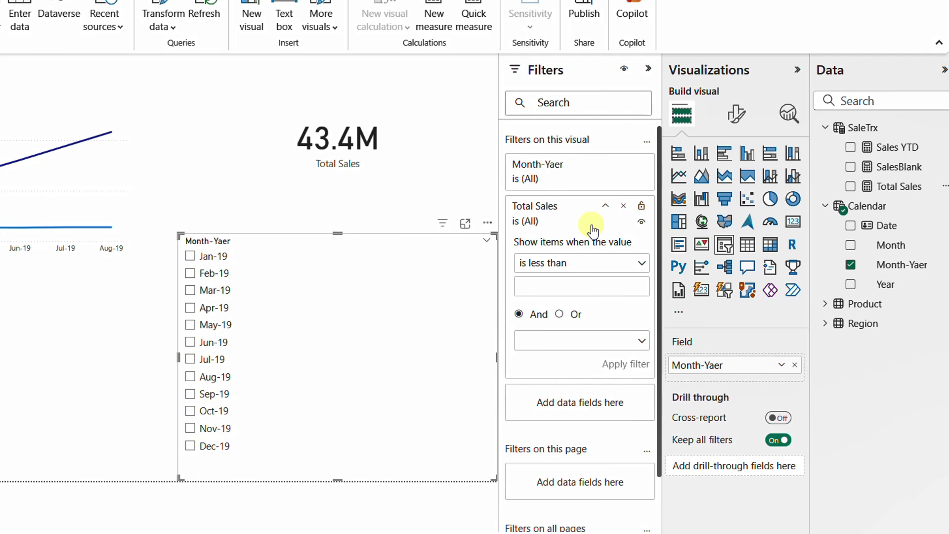
{"action": "left_click", "coordinate": [637, 267]}
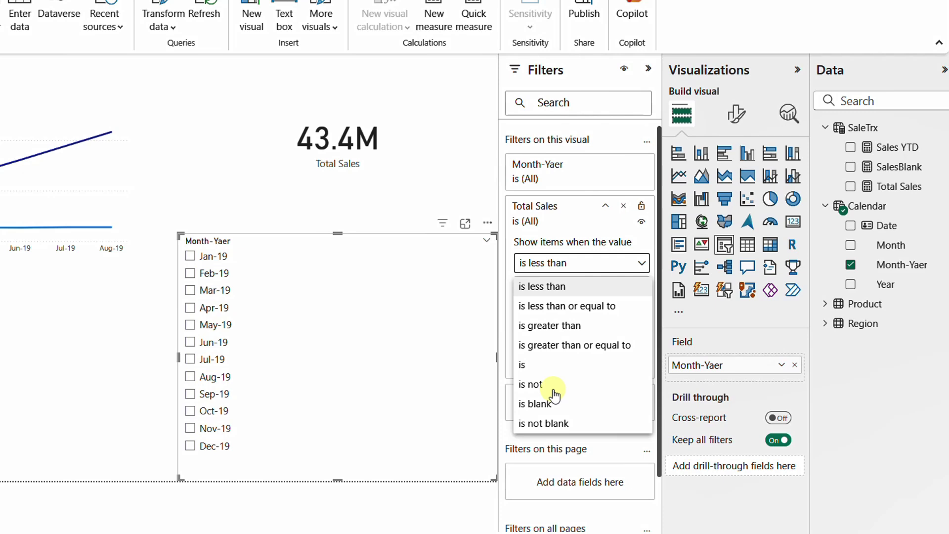
{"action": "left_click", "coordinate": [546, 424]}
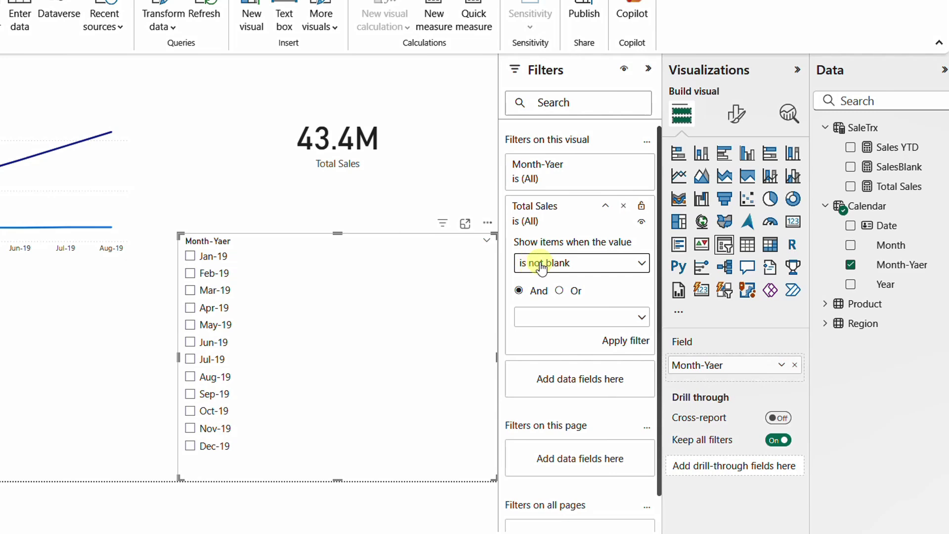
{"action": "left_click", "coordinate": [634, 341]}
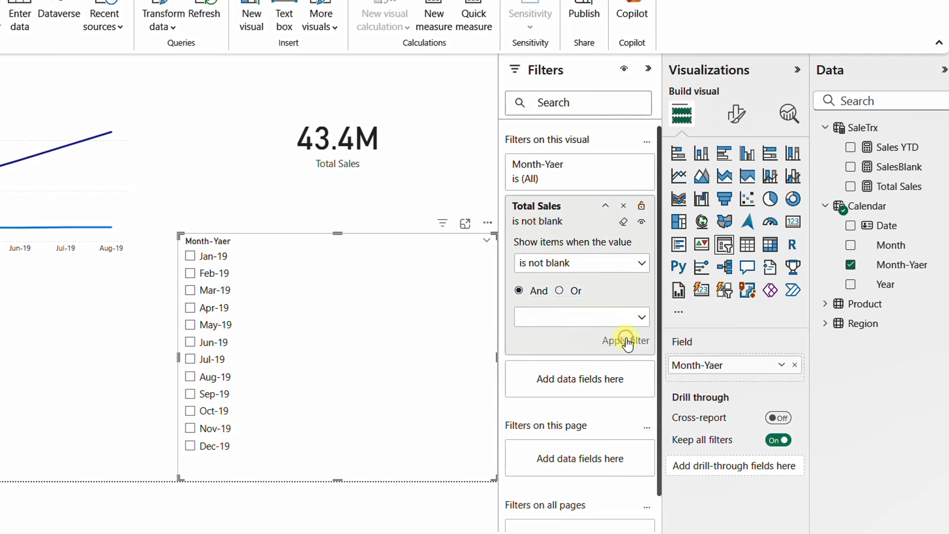
{"action": "left_click_drag", "start_coordinate": [164, 220], "coordinate": [251, 404]}
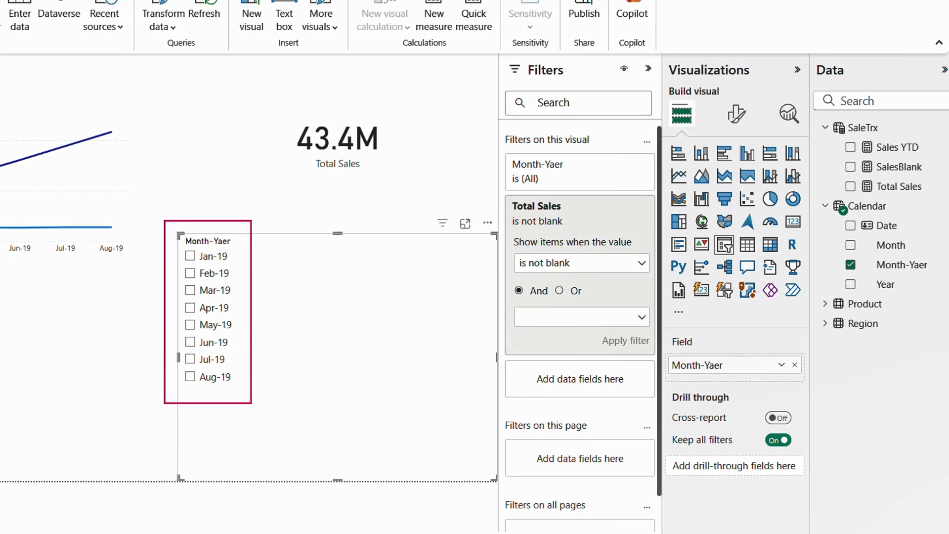
{"action": "key", "text": "Escape"}
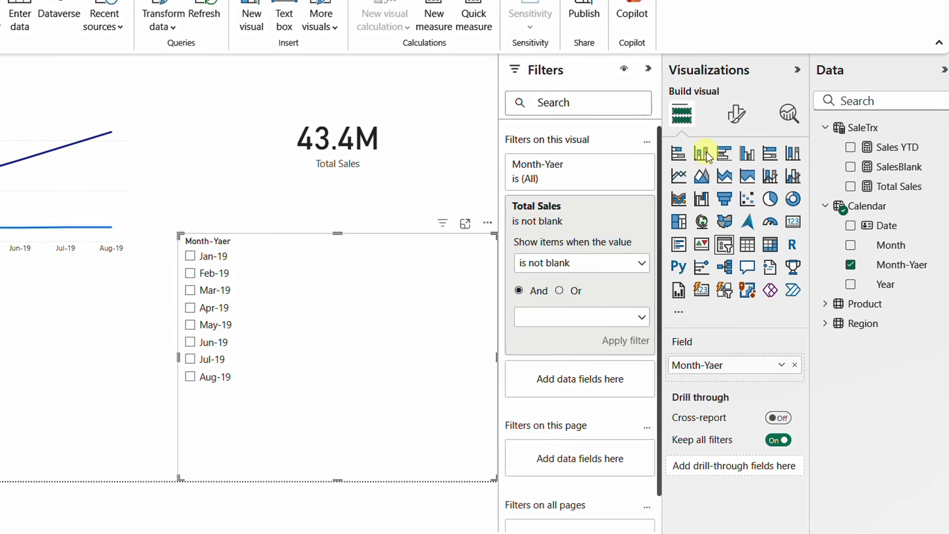
Change the date limit in the SaleTrx table formula to DATE(2019,9,30) and commit it.
{"action": "left_click", "coordinate": [869, 137]}
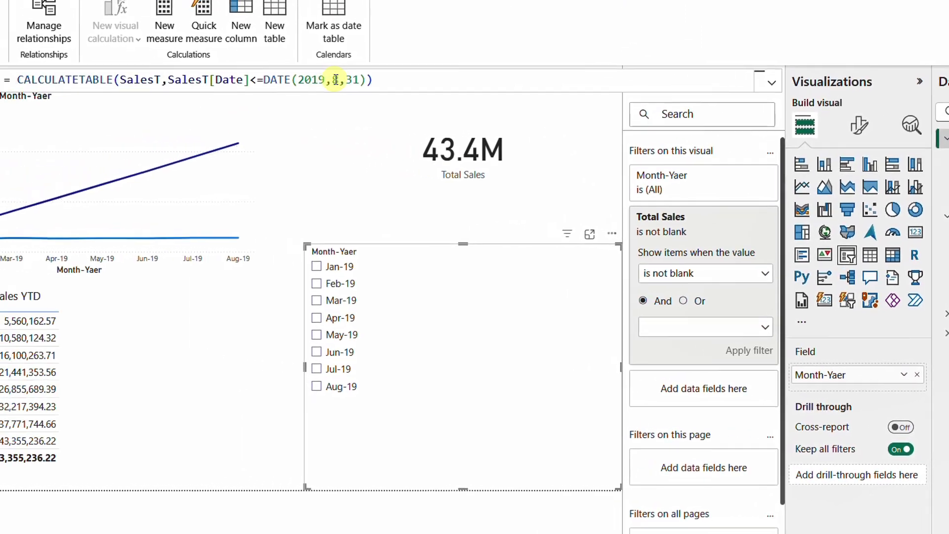
{"action": "left_click", "coordinate": [336, 80]}
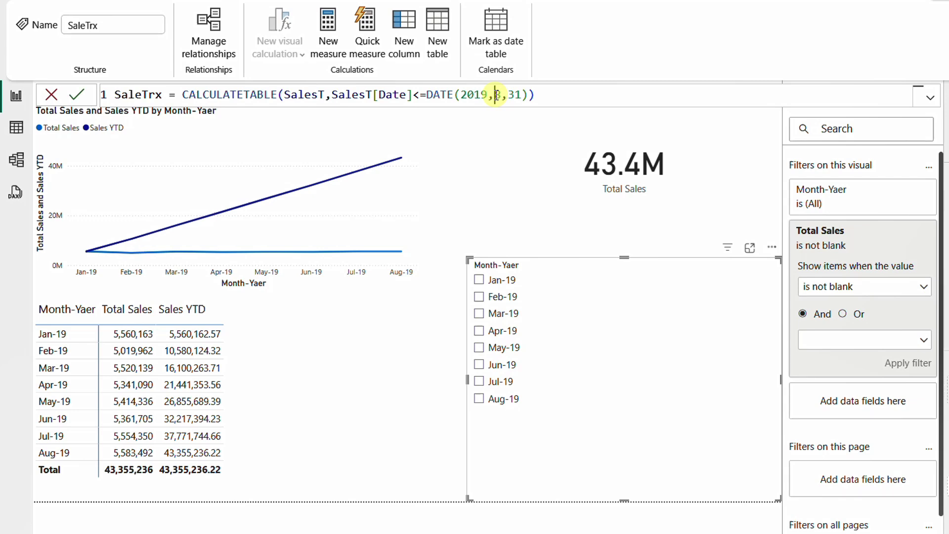
{"action": "double_click", "coordinate": [494, 94]}
{"action": "type", "text": "9"}
{"action": "left_click", "coordinate": [519, 94]}
{"action": "key", "text": "BackSpace"}
{"action": "type", "text": "0"}
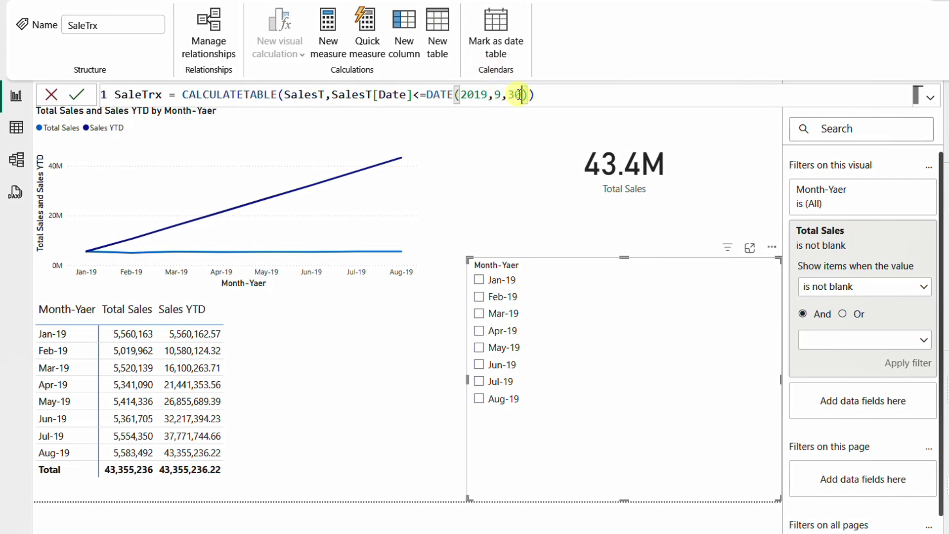
{"action": "left_click", "coordinate": [77, 94]}
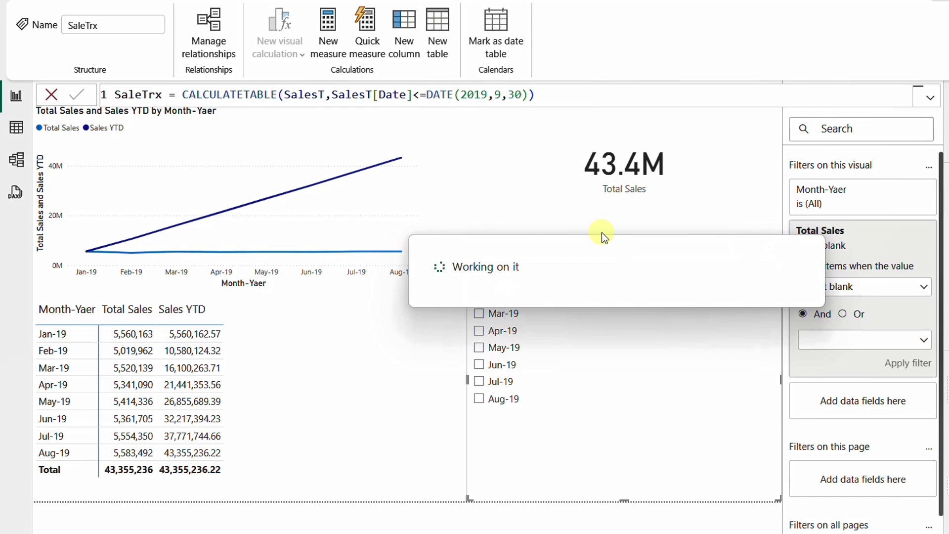
{"action": "left_click_drag", "start_coordinate": [453, 406], "coordinate": [535, 428]}
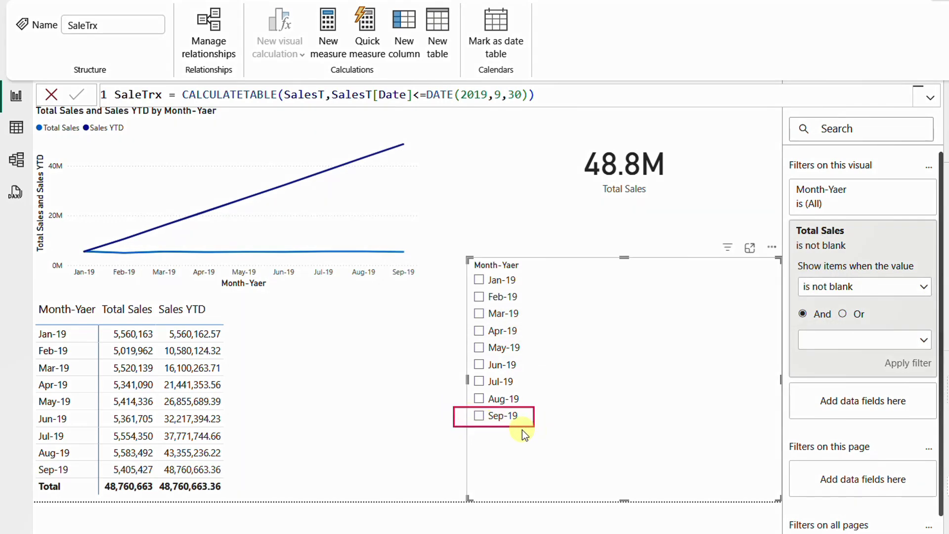